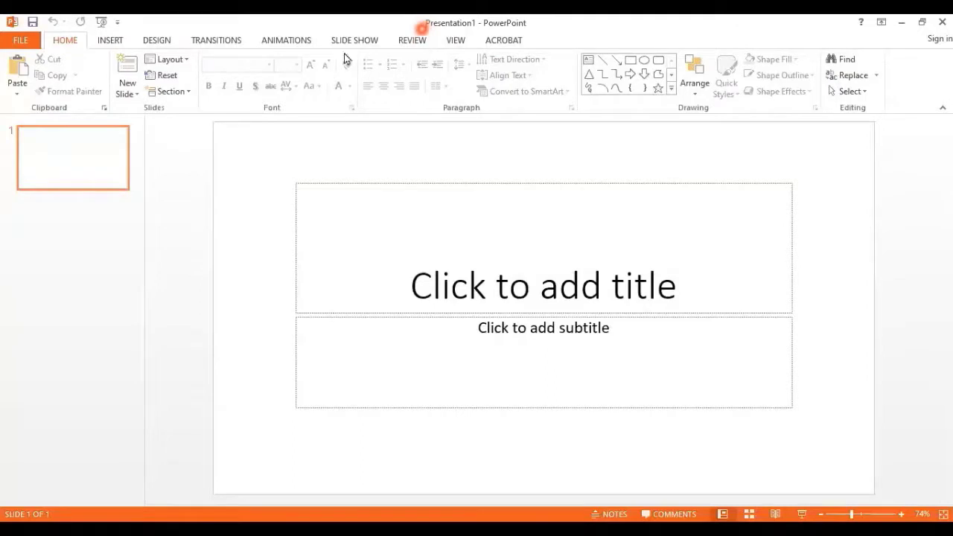
left_click(117, 22)
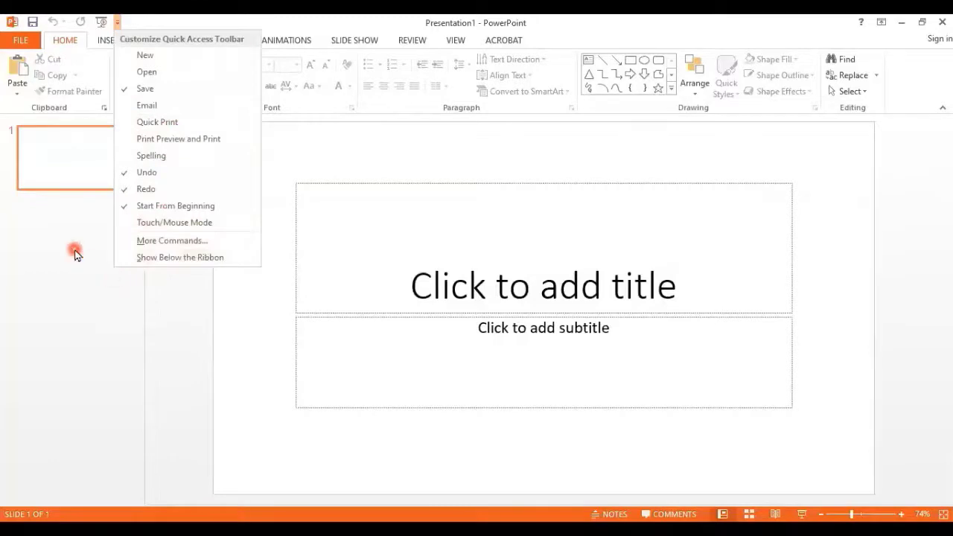
left_click(100, 36)
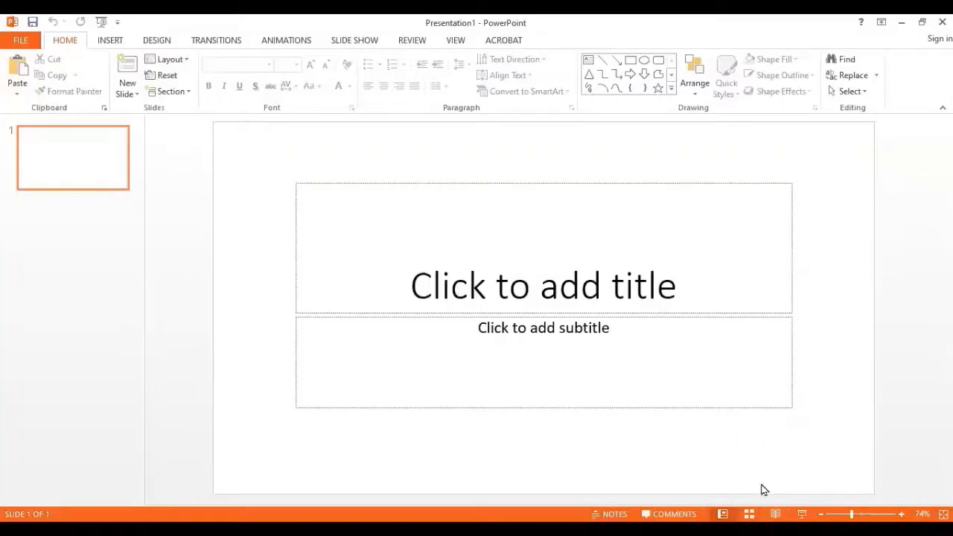
- Try the Notes, Outline, Slide Sorter and Reading views, paging through the slide before returning
left_click(722, 514)
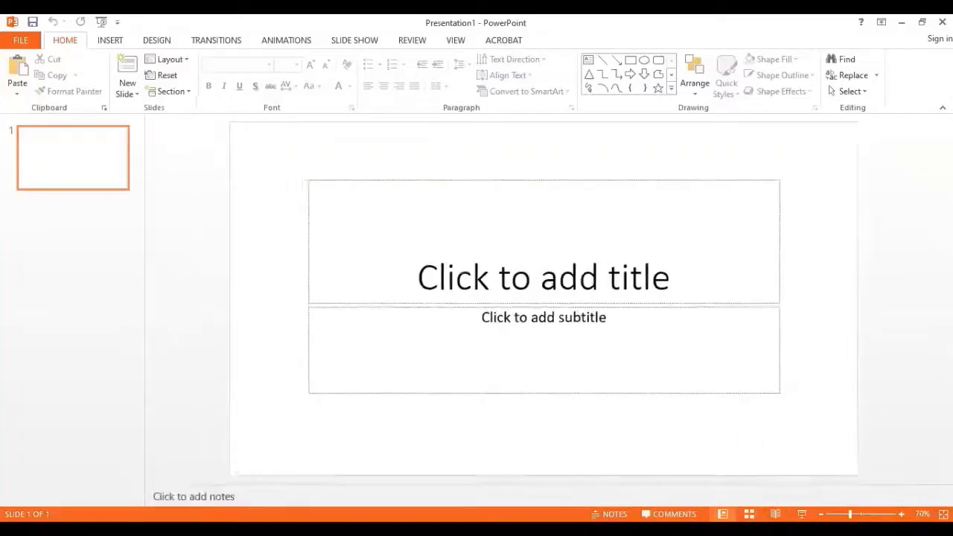
left_click(722, 514)
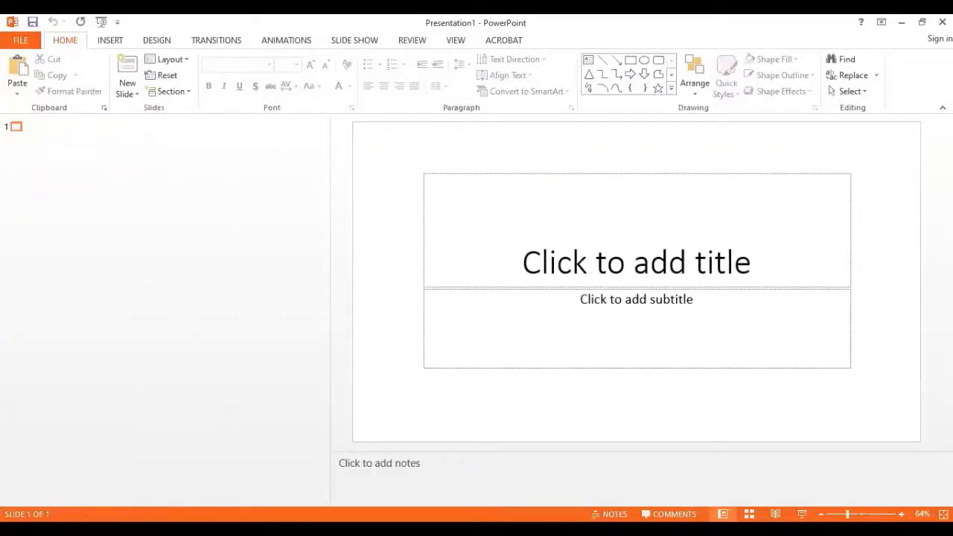
left_click(749, 514)
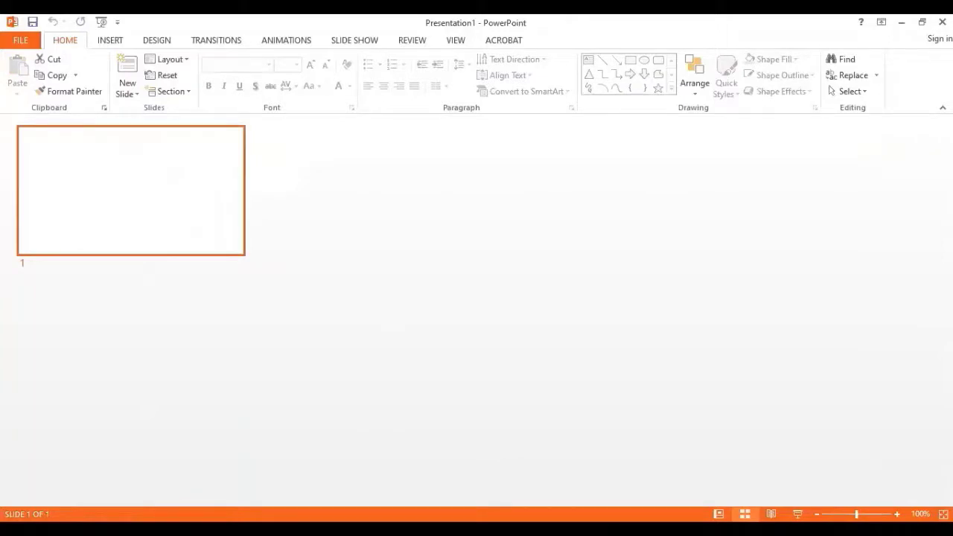
left_click(771, 513)
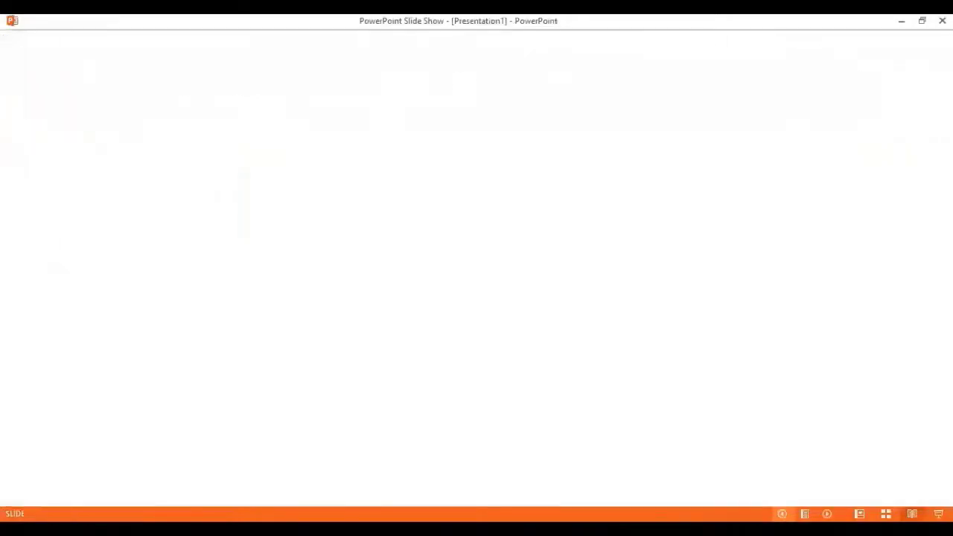
left_click(757, 373)
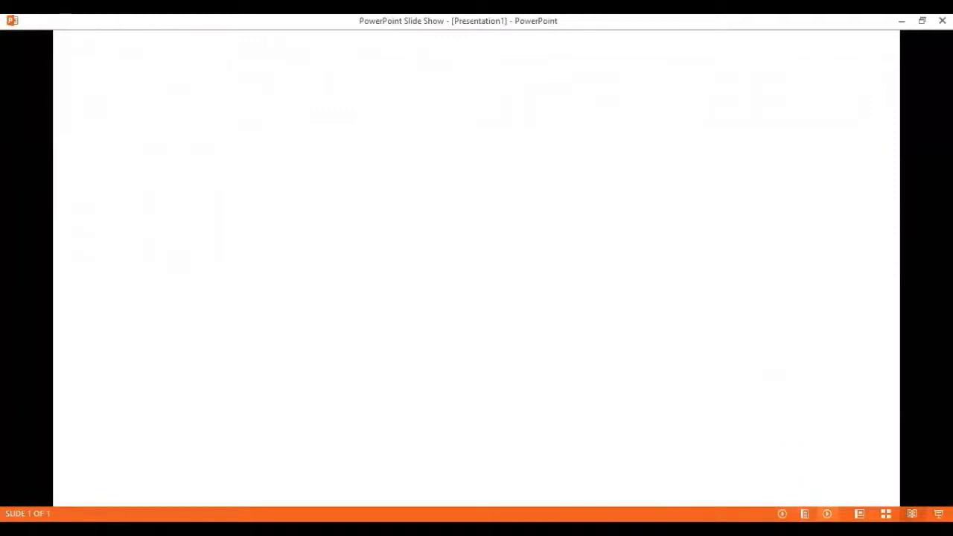
left_click(828, 513)
left_click(781, 513)
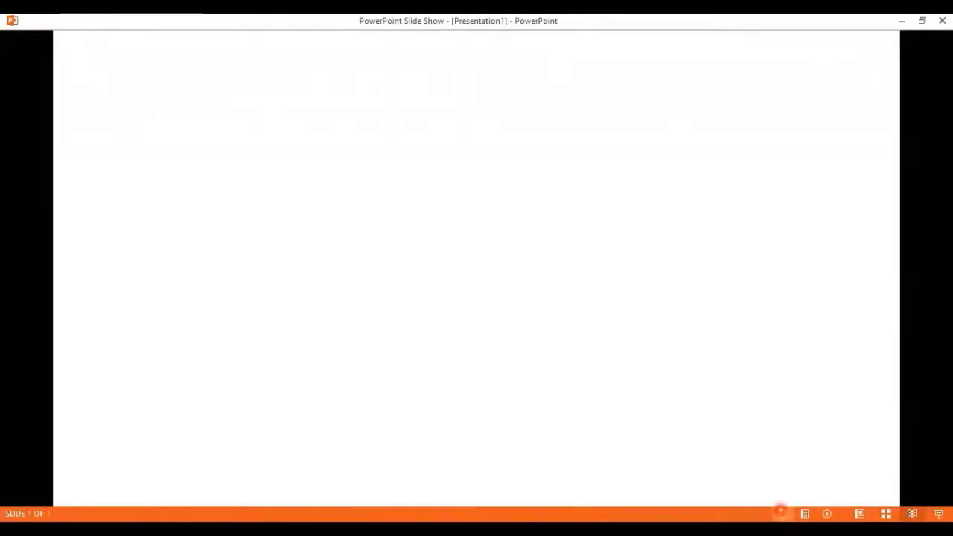
left_click(828, 513)
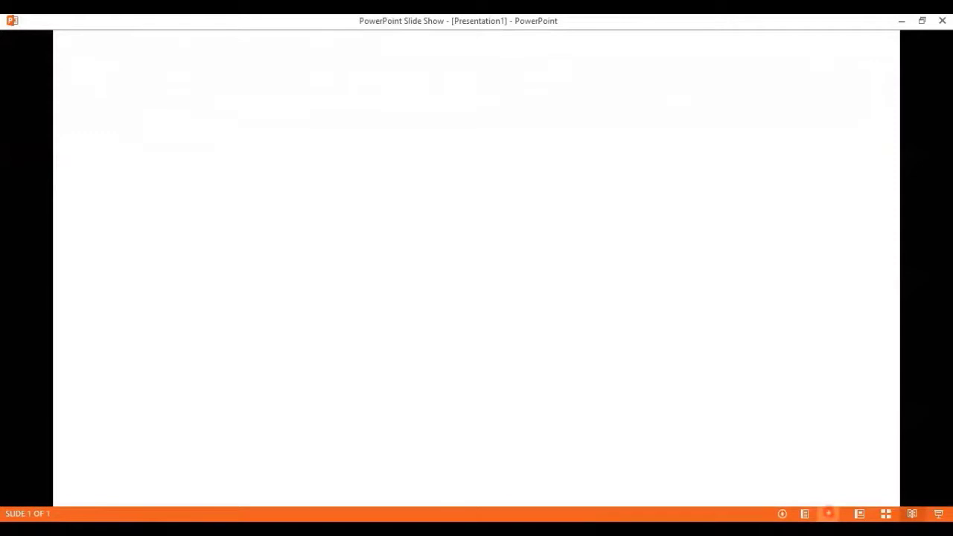
left_click(636, 399)
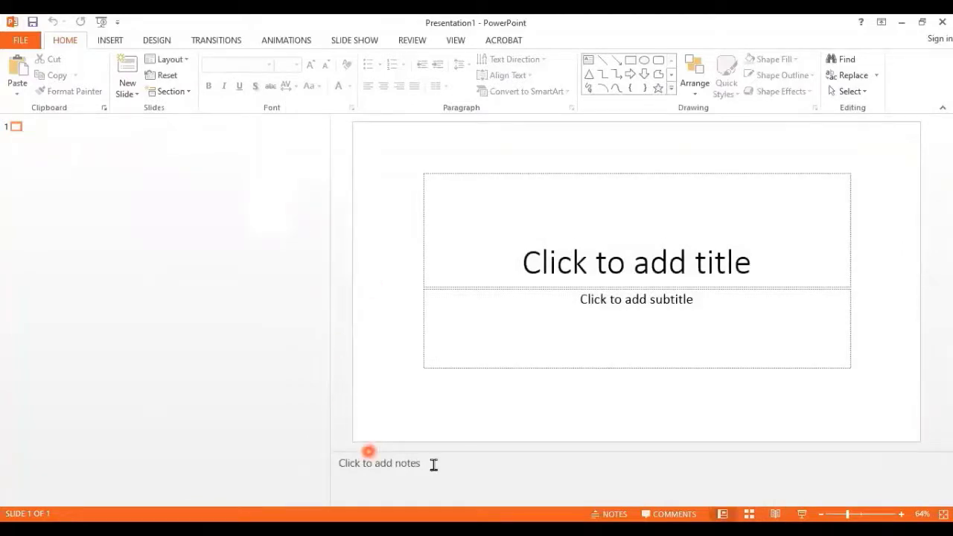
- Zoom in on the slide, narrow the side pane to a minimal width, and select slide 1
left_click(901, 514)
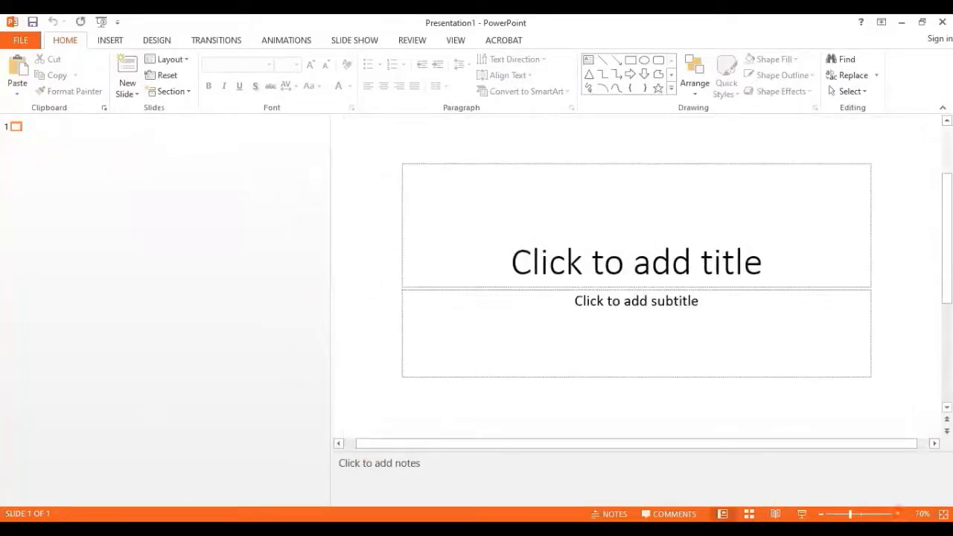
scroll(464, 260, "down", 1)
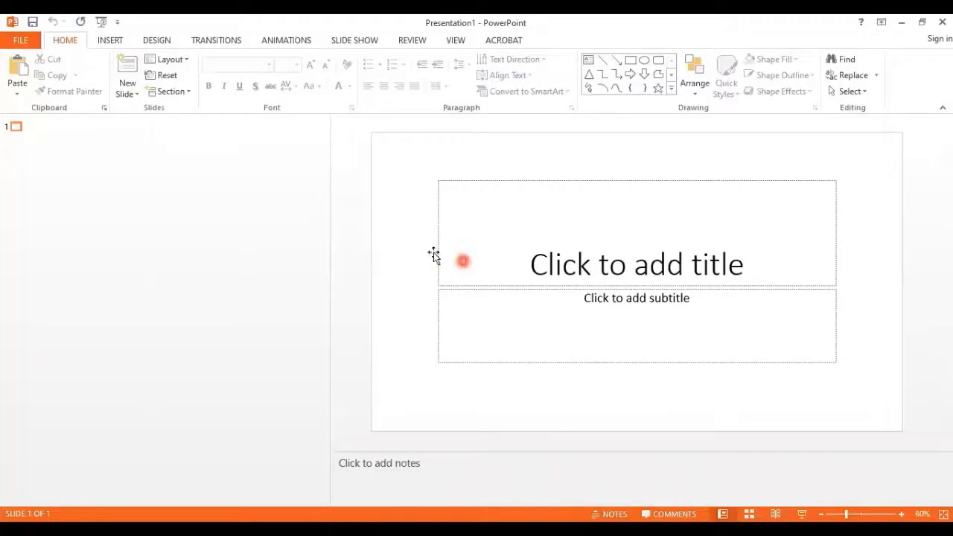
left_click_drag(327, 192, 79, 166)
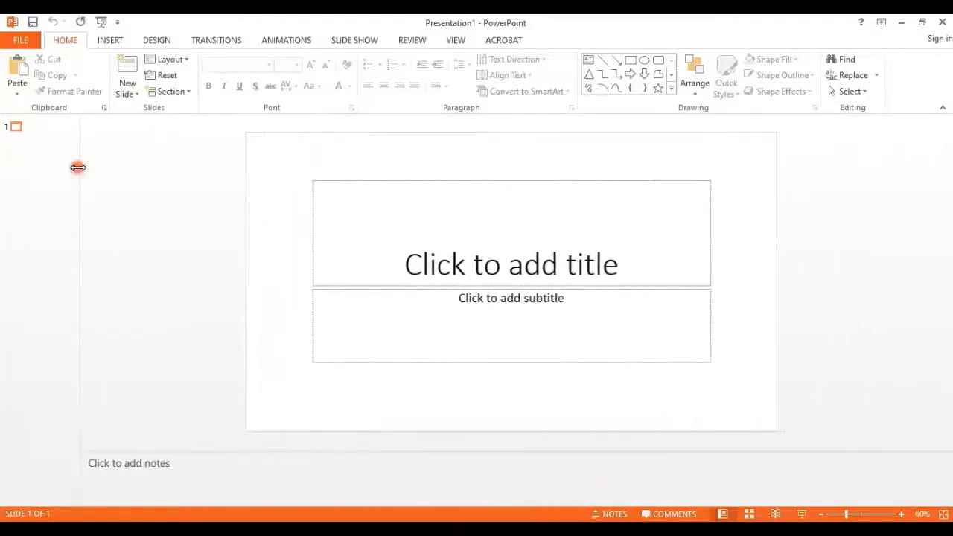
left_click(23, 130)
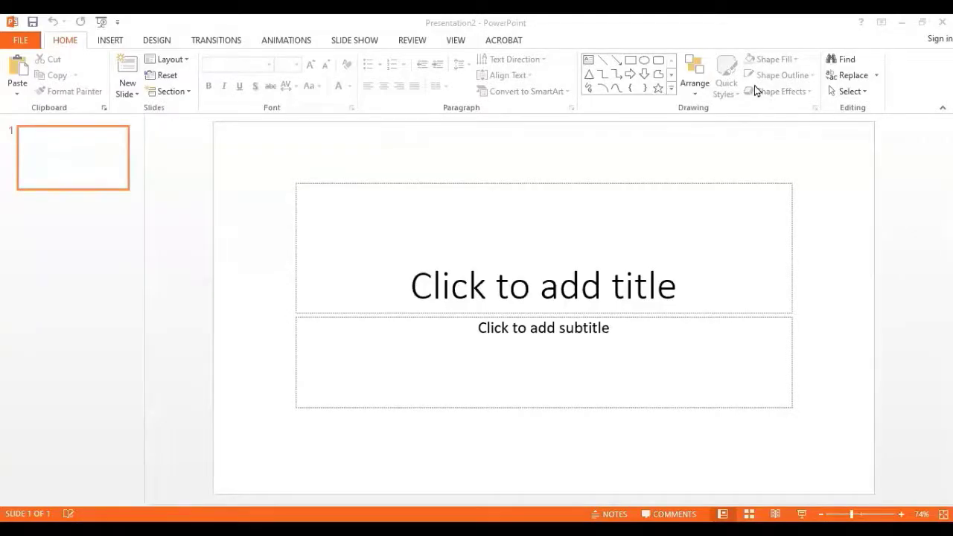
- Start Save As on the computer, choosing the recent english folder
left_click(31, 42)
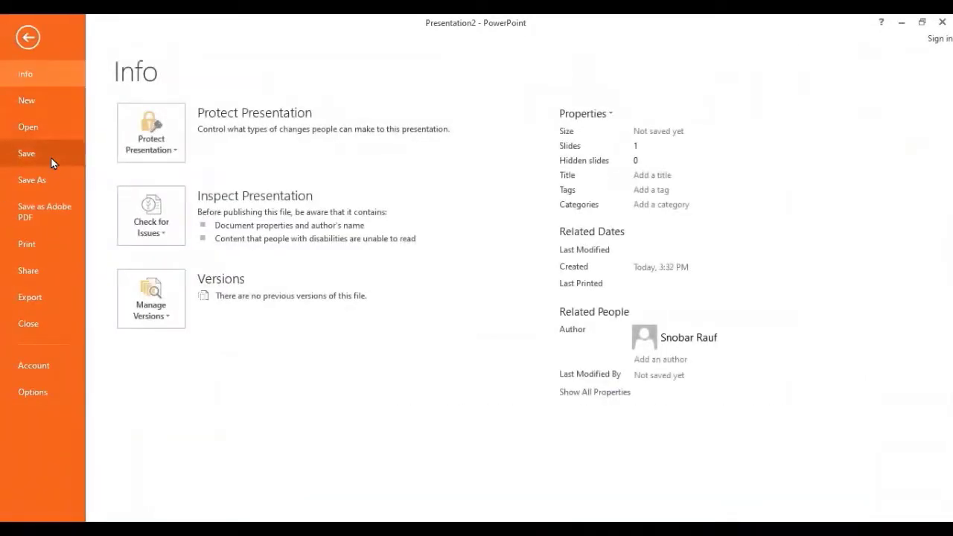
left_click(52, 157)
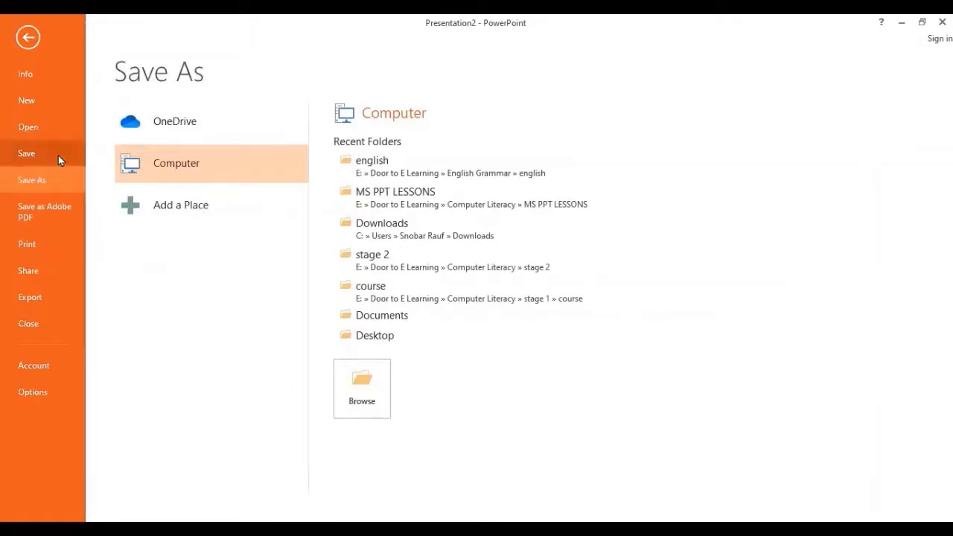
left_click(376, 184)
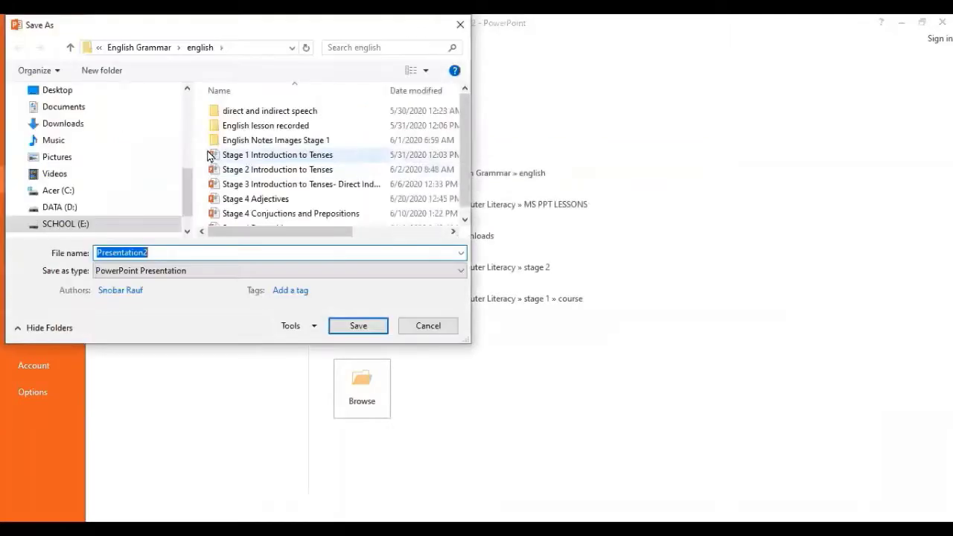
- Browse up and into Computer Literacy > MS PPT LESSONS
left_click(139, 47)
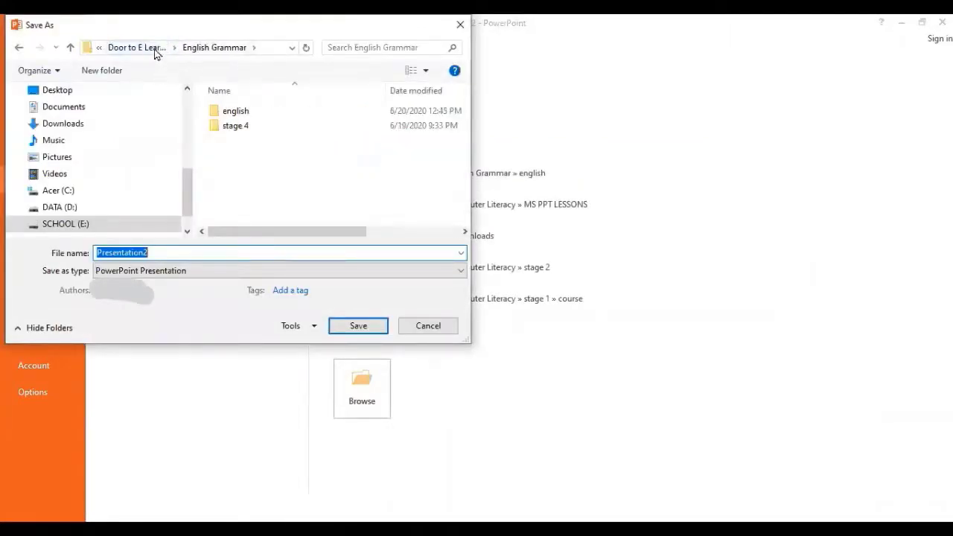
left_click(143, 48)
double_click(329, 168)
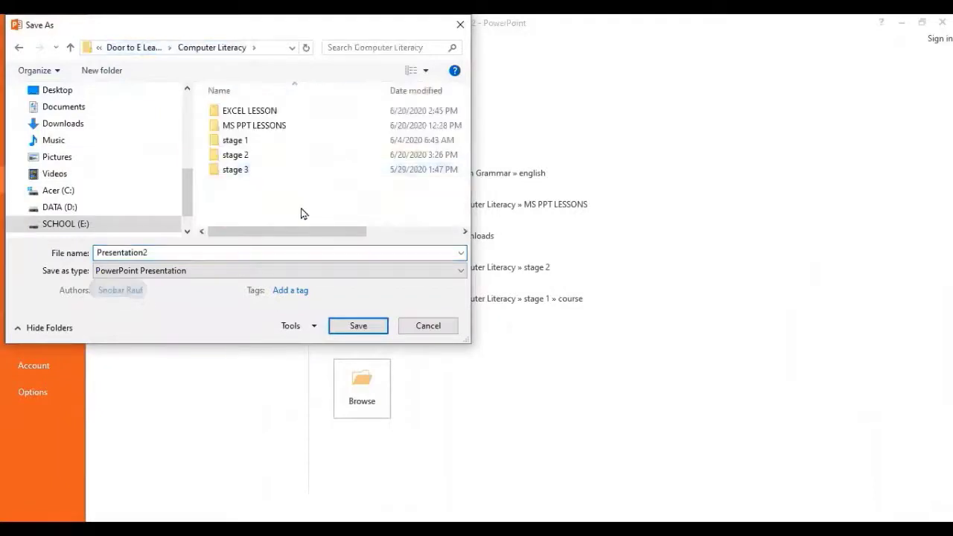
double_click(238, 250)
left_click(267, 128)
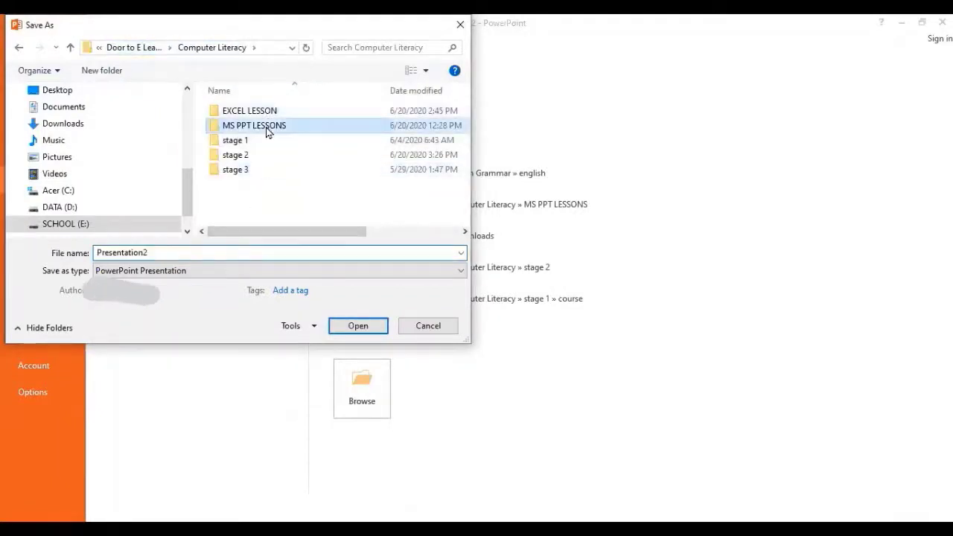
double_click(267, 129)
- Replace the file name with 'Module 1' and save
double_click(216, 253)
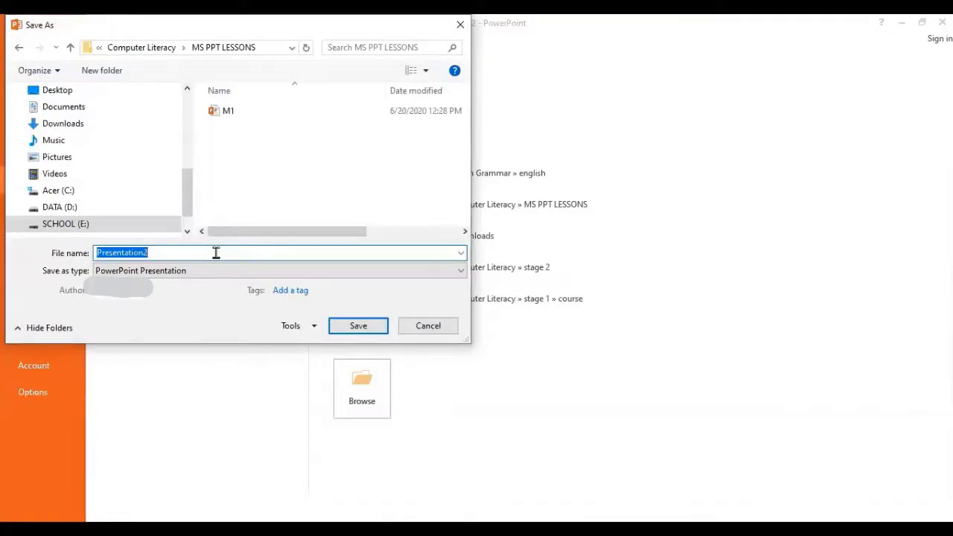
type("mODULE")
key("BackSpace")
key("BackSpace")
key("BackSpace")
key("BackSpace")
key("BackSpace")
key("BackSpace")
type("Module 1")
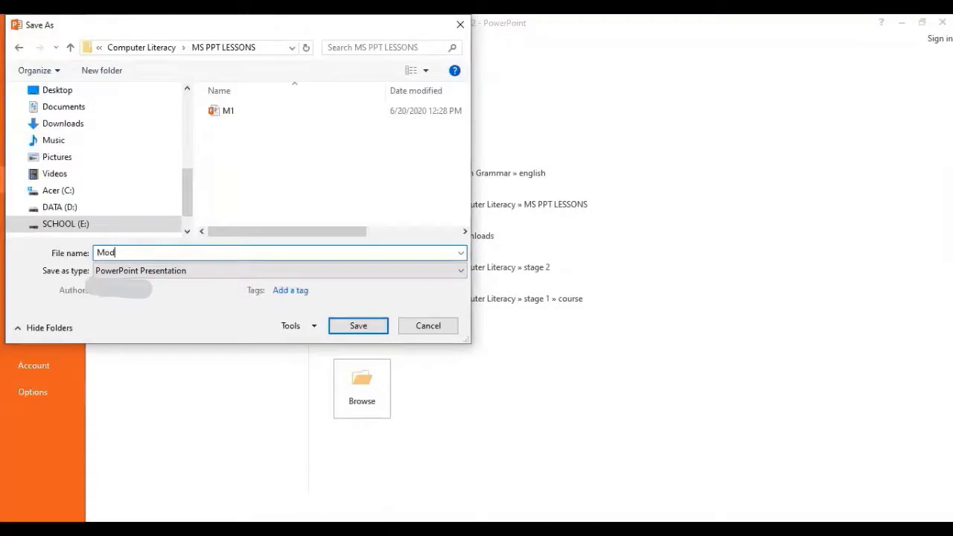
key("ctrl+a")
key("Return")
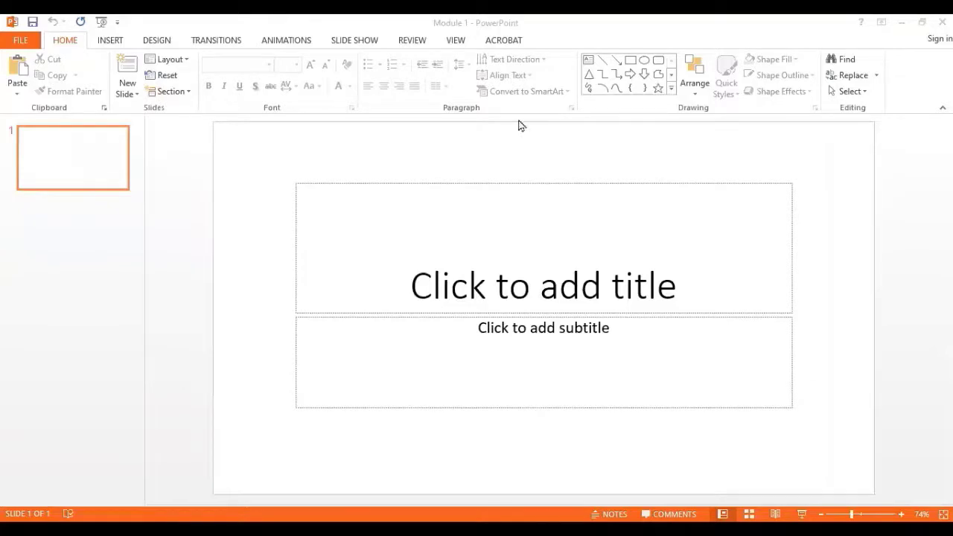
- Type 'Module 1' into the title placeholder
left_click(102, 169)
left_click(519, 290)
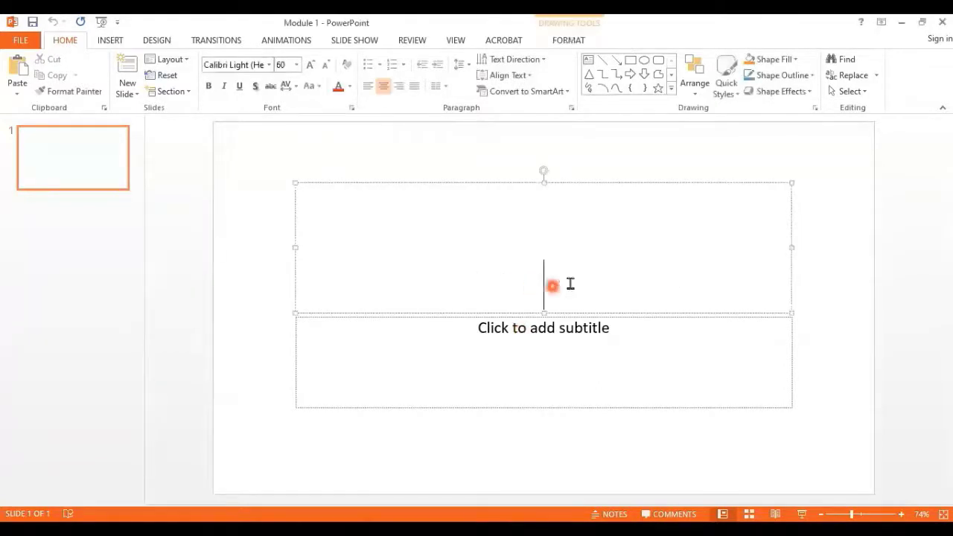
type("Module 1")
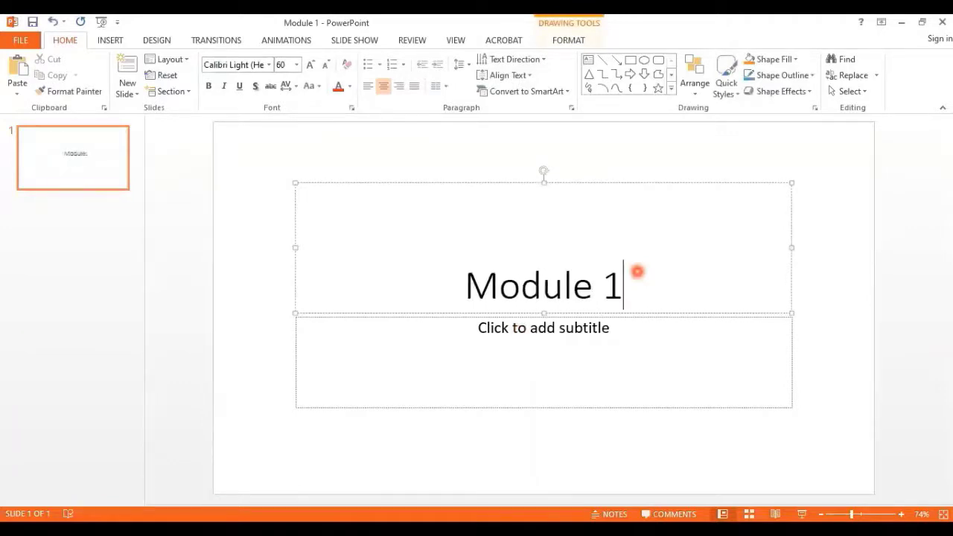
- Add the subtitle 'Setting Up a PowerPoint Enviornement' beneath the title
left_click(600, 341)
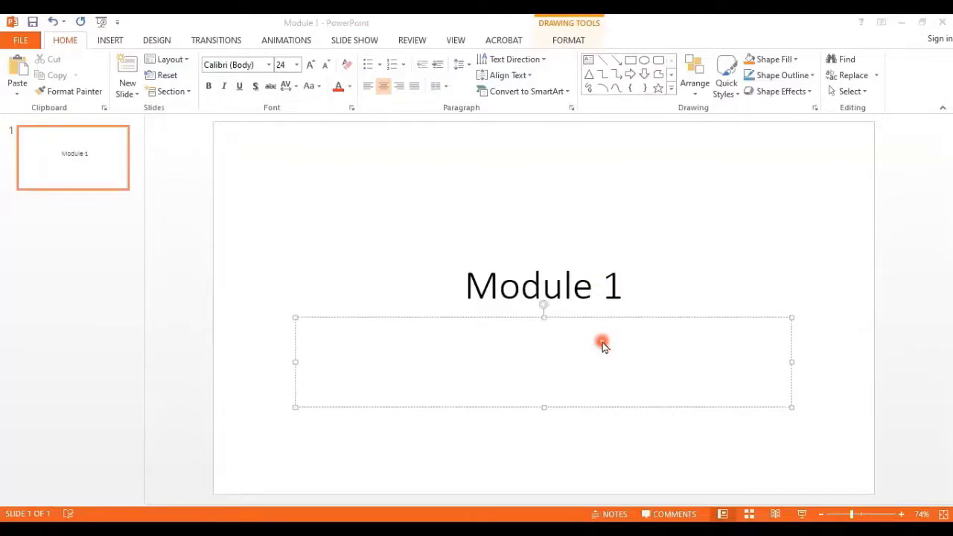
left_click(519, 391)
type("Sett")
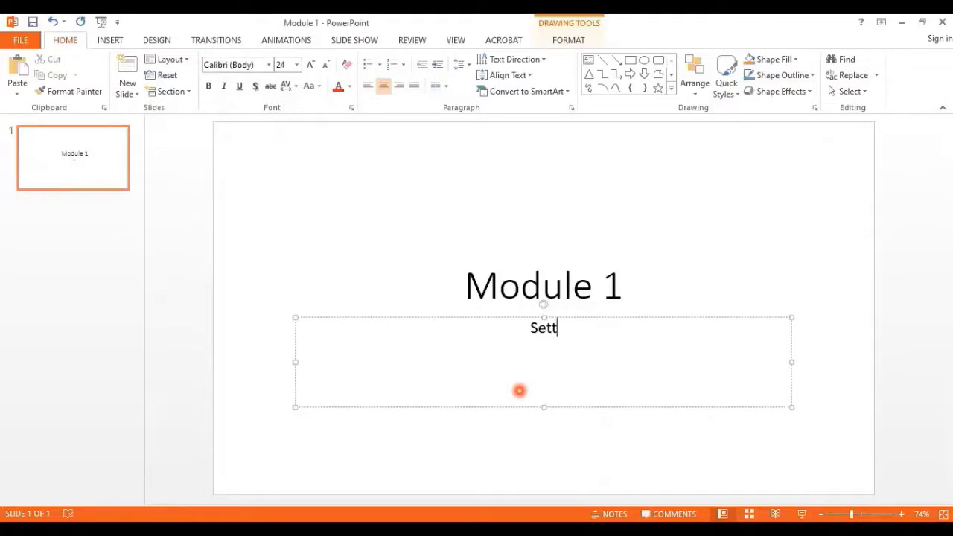
type("ing Up")
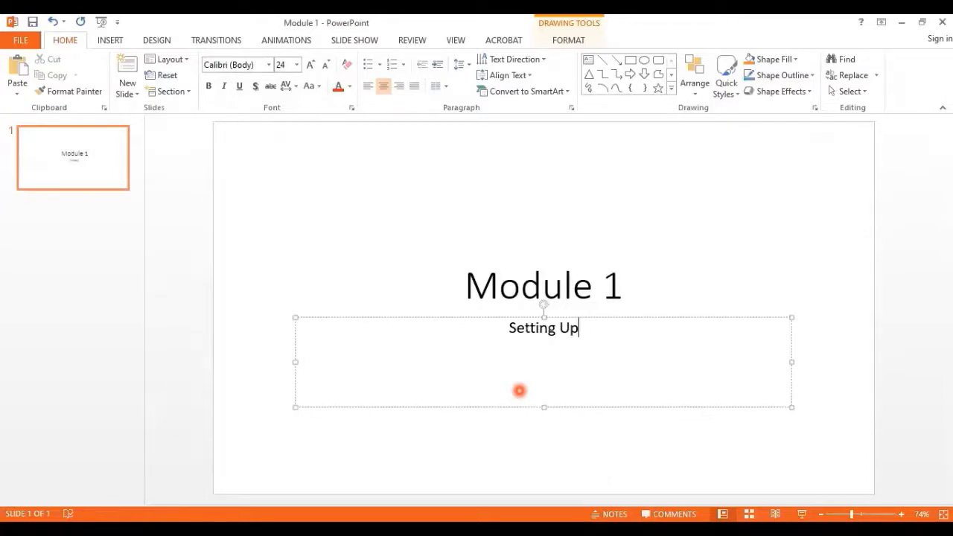
type(" a PowerPoint Enviorneme")
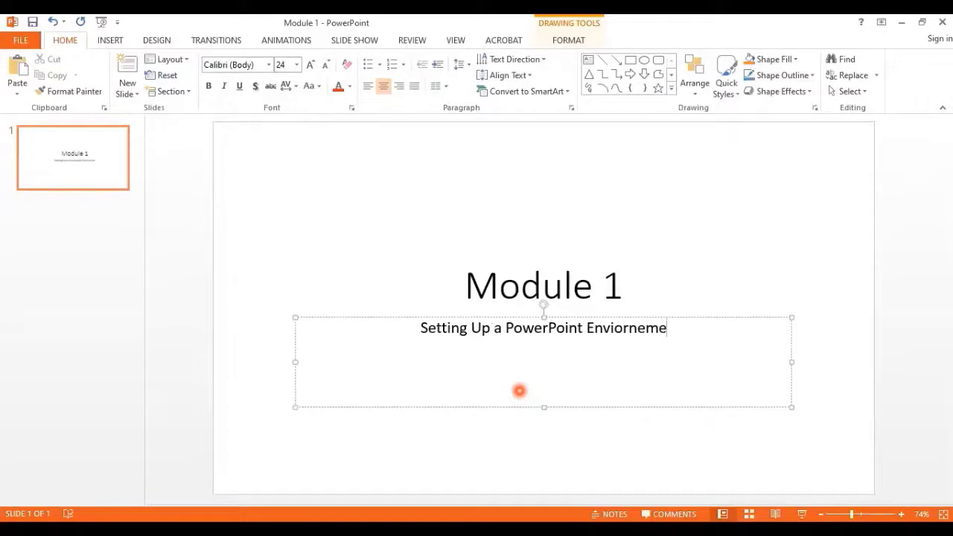
type("nt")
left_click(693, 272)
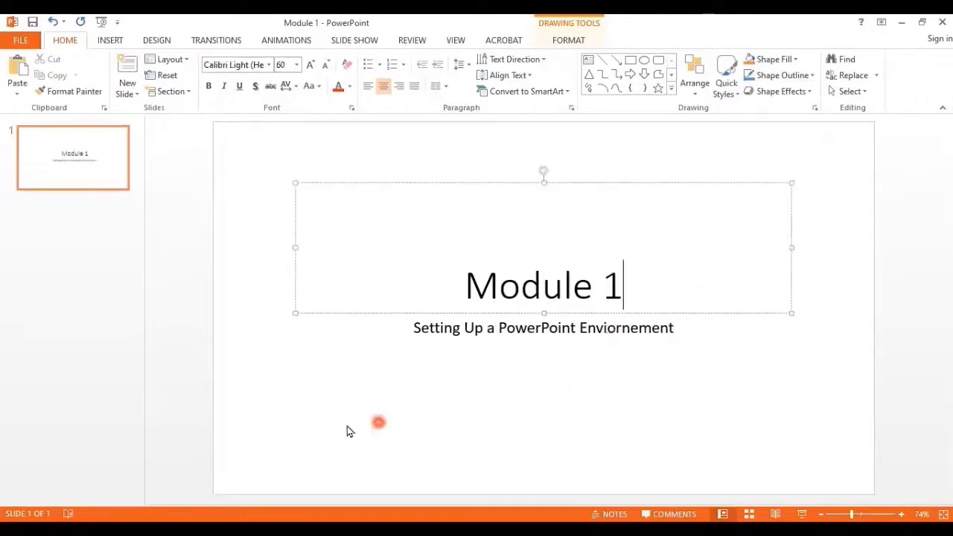
left_click(95, 168)
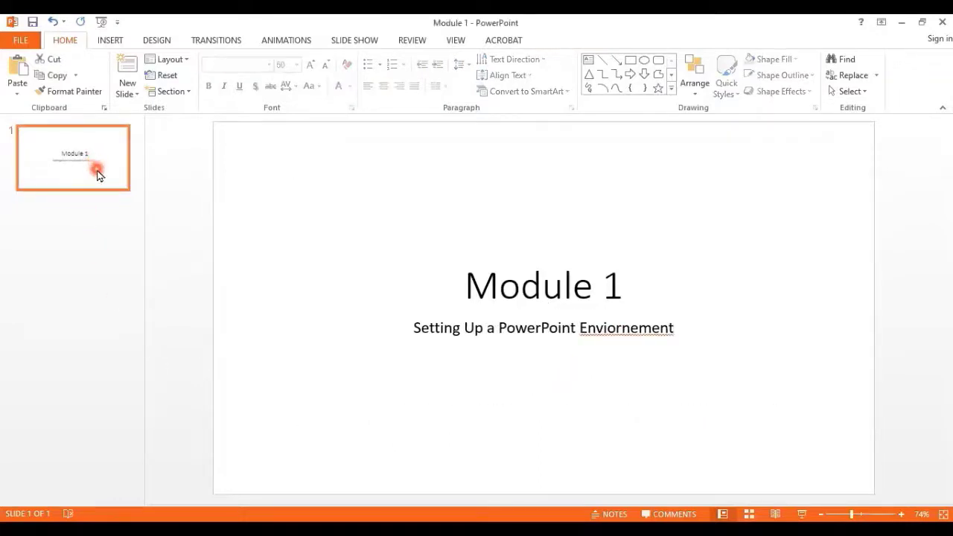
- Add a second slide after the title slide and give it the Title and Content layout
key("Return")
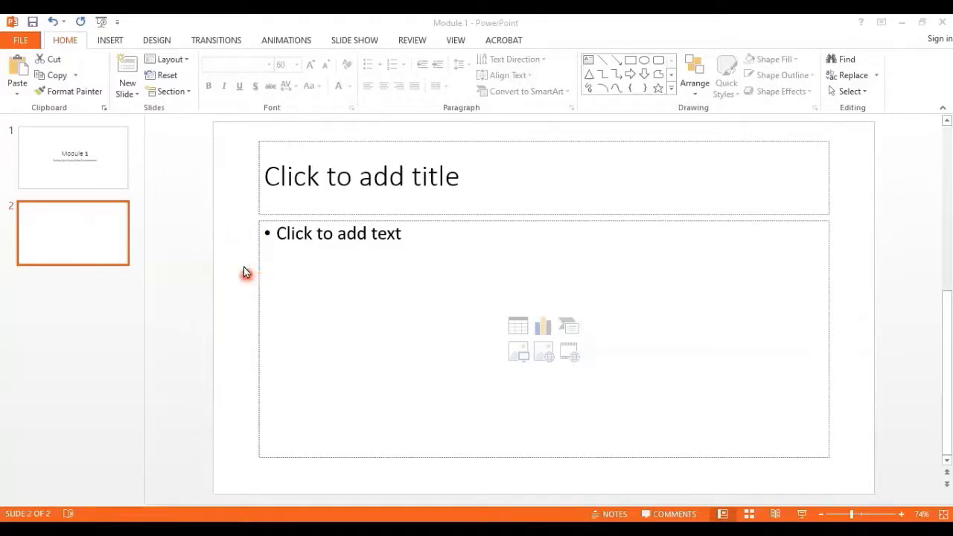
left_click(85, 244)
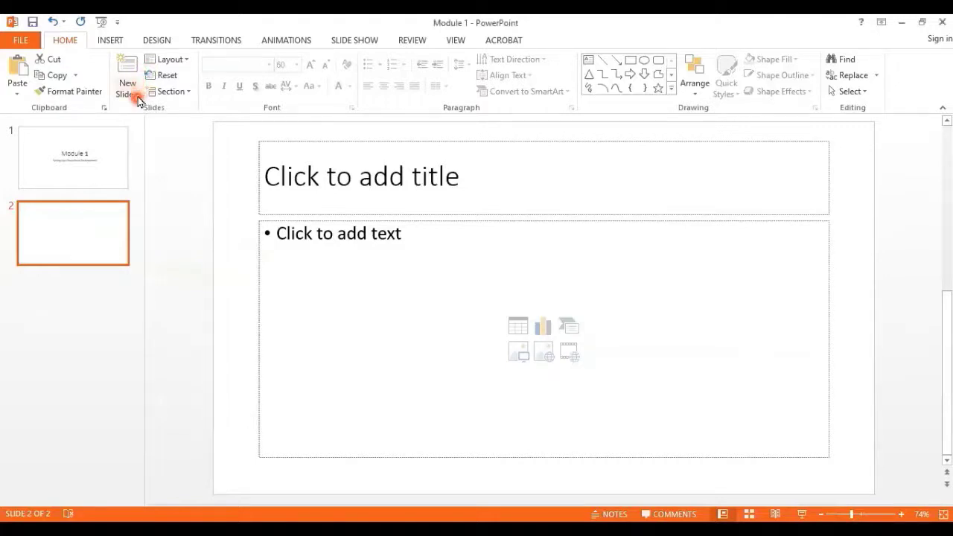
left_click(132, 93)
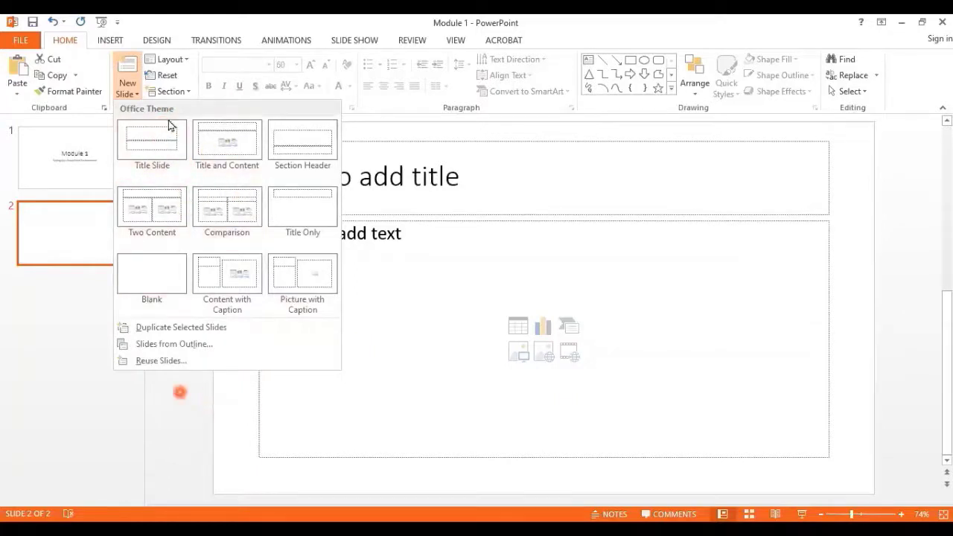
left_click(180, 394)
left_click(185, 63)
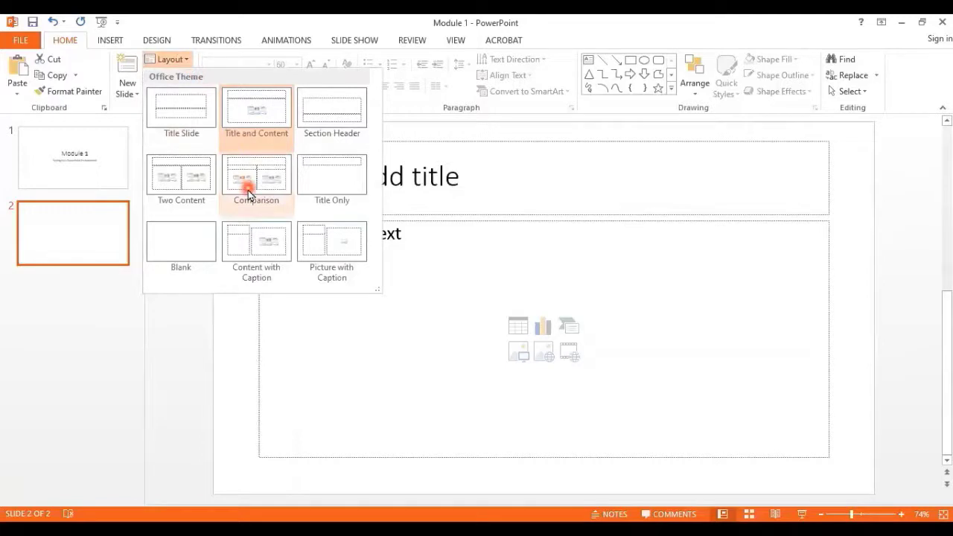
left_click(237, 116)
left_click(405, 186)
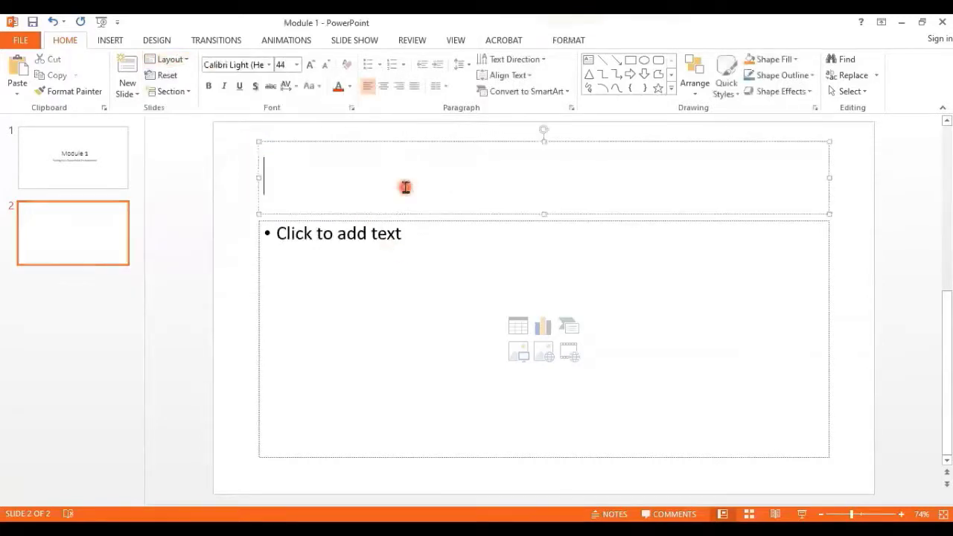
- Title slide 2 'CONTENTS OF THE LESSON' and paste the seven lesson topics into its body
type("C")
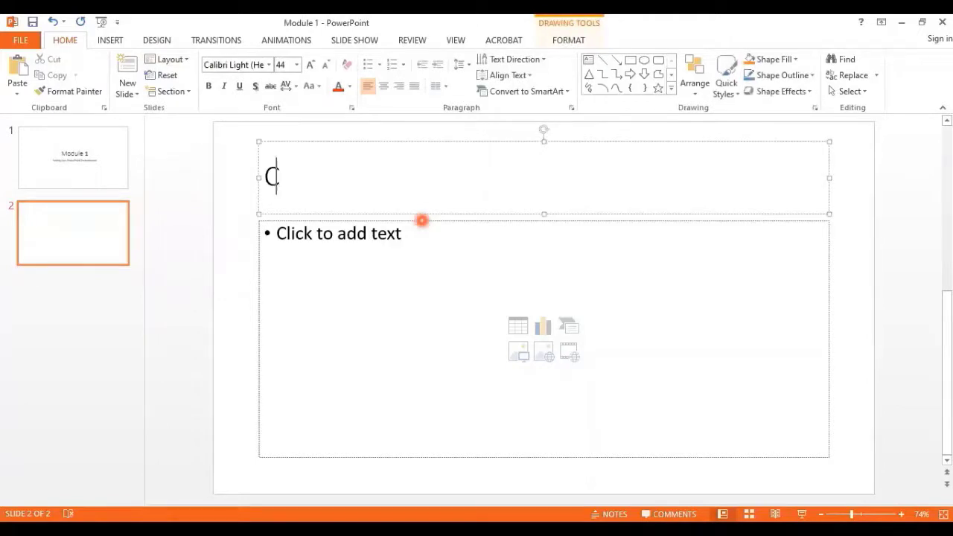
type("ONTENTS O")
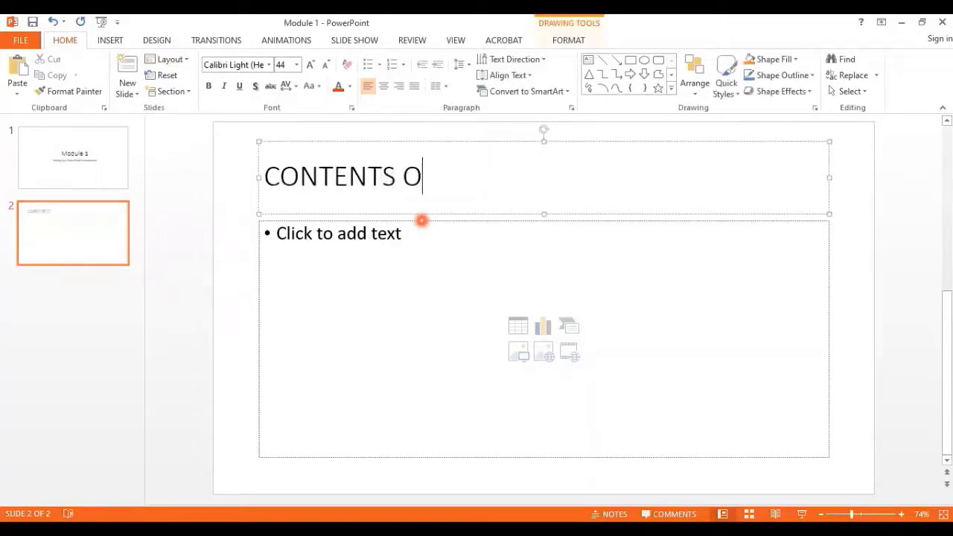
type("F THE LESS")
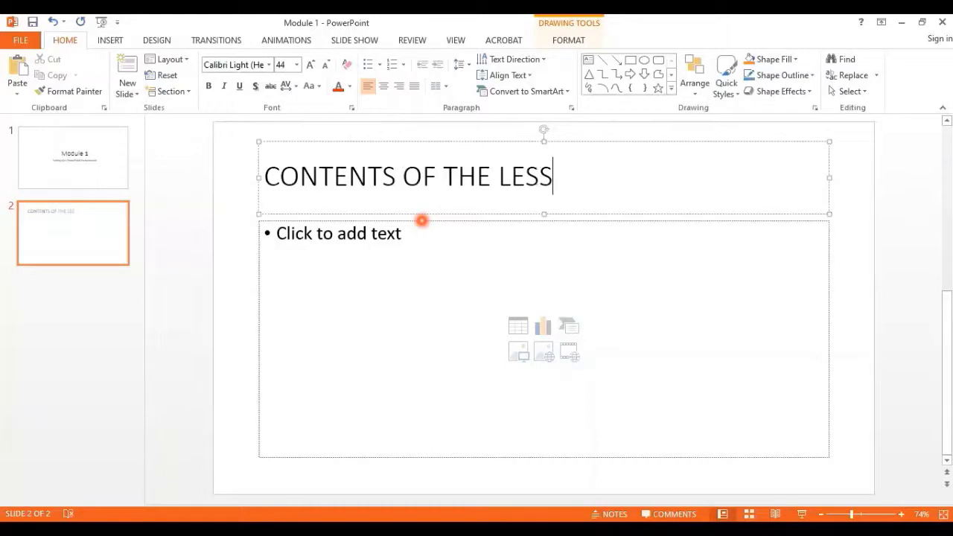
type("ON")
left_click(319, 257)
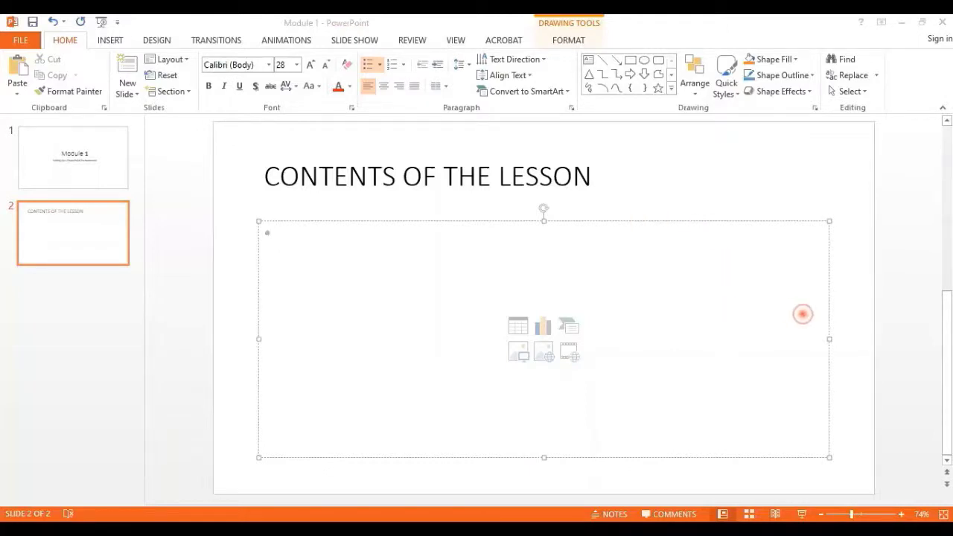
left_click(360, 253)
type("New, Open, Close, Save, Save As ? Typing the text, Alignment of text ? Formatting Text: Font Size, Font Style ? Font Color, Use the Bold, Italic, and Underline ? Cut, Copy, Paste, Select All, Clear text ? Find & Replace ? Working with Tabs and Indents")
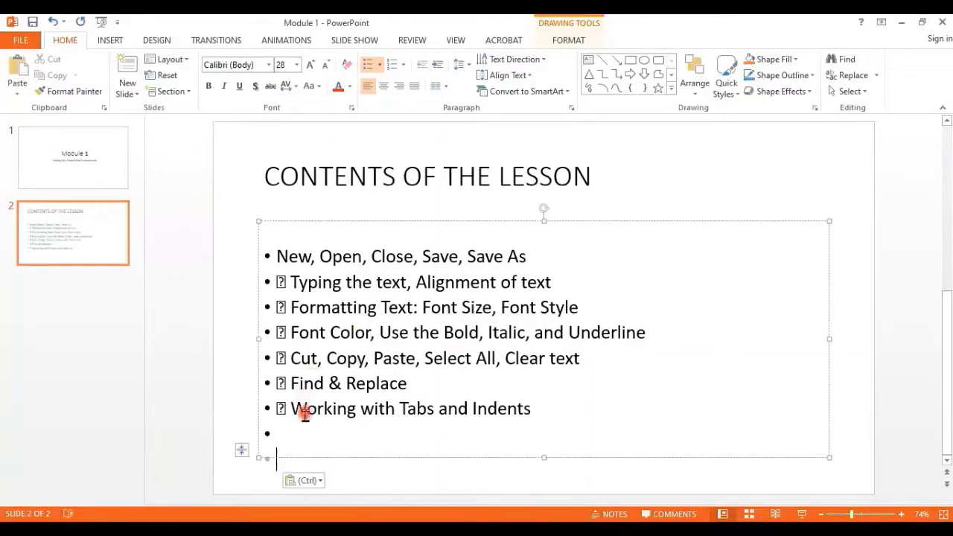
- Delete the stray box symbols before the Typing, Formatting, Font, Cut, Find and Working lines
left_click(291, 289)
key("BackSpace")
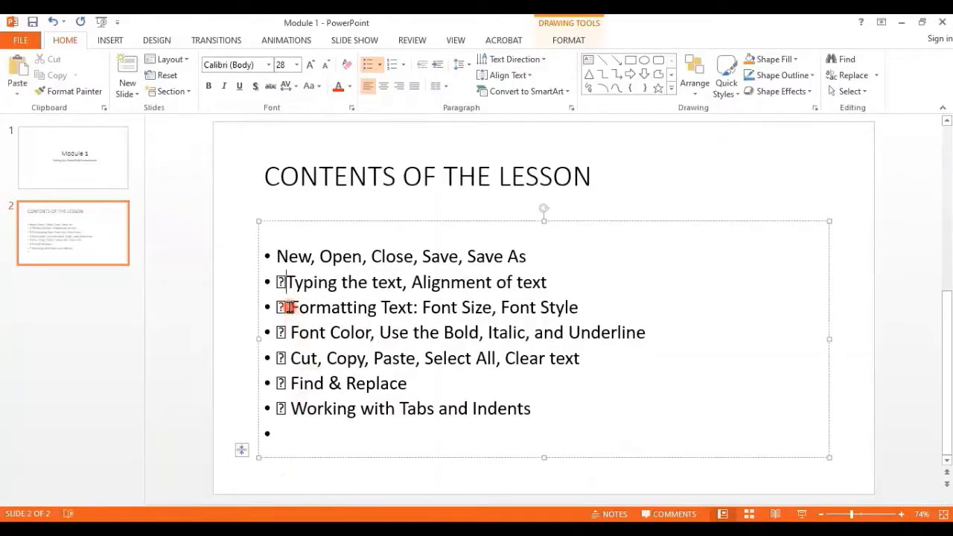
left_click(277, 282)
key("BackSpace")
left_click(284, 308)
key("BackSpace")
left_click(290, 333)
key("BackSpace")
key("BackSpace")
left_click(290, 358)
key("BackSpace")
key("BackSpace")
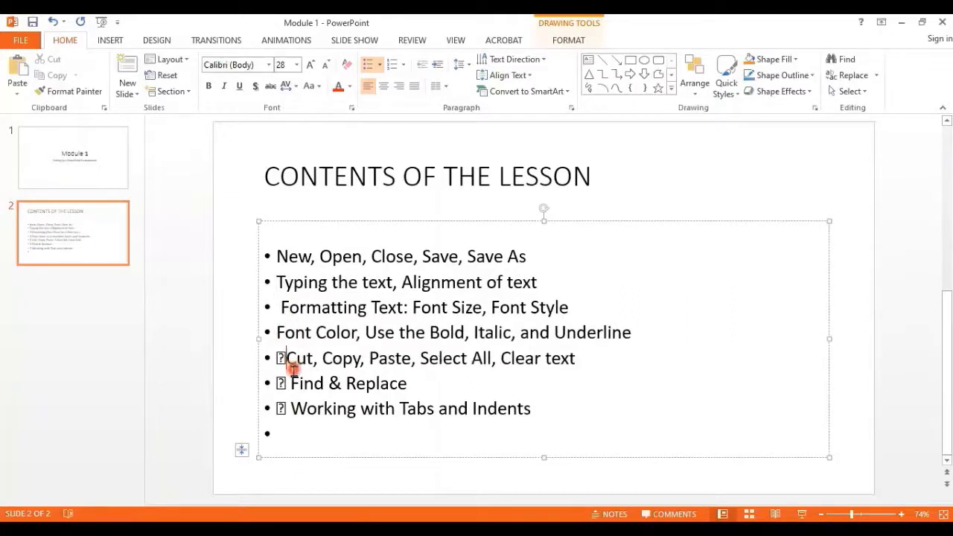
left_click(291, 382)
key("BackSpace")
key("BackSpace")
left_click(291, 408)
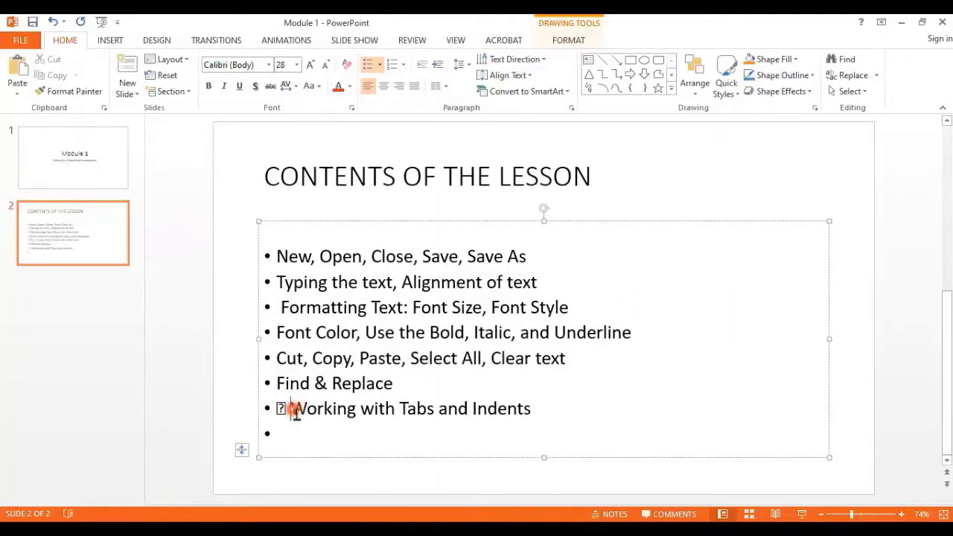
key("BackSpace")
key("BackSpace")
- Remove the empty last bullet and select all seven topic lines
left_click(310, 434)
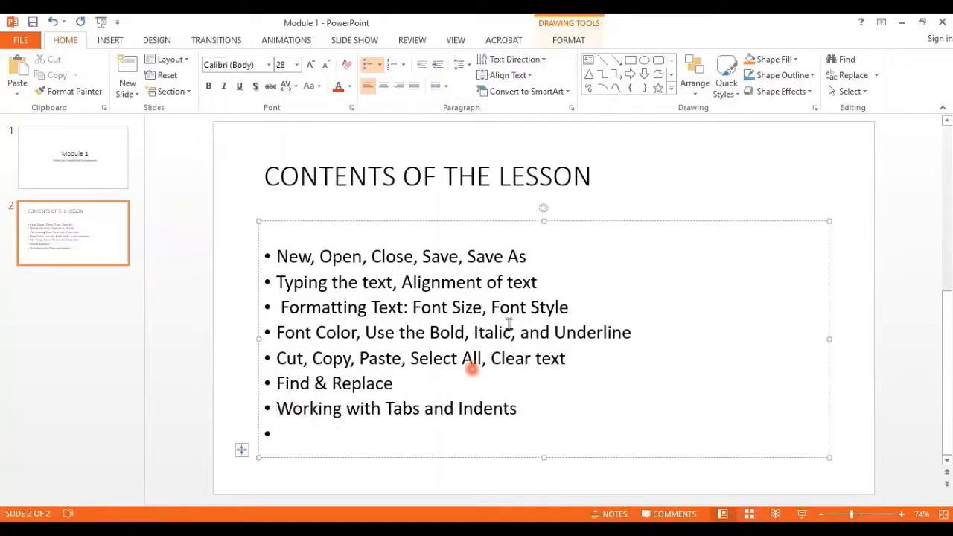
left_click(365, 332)
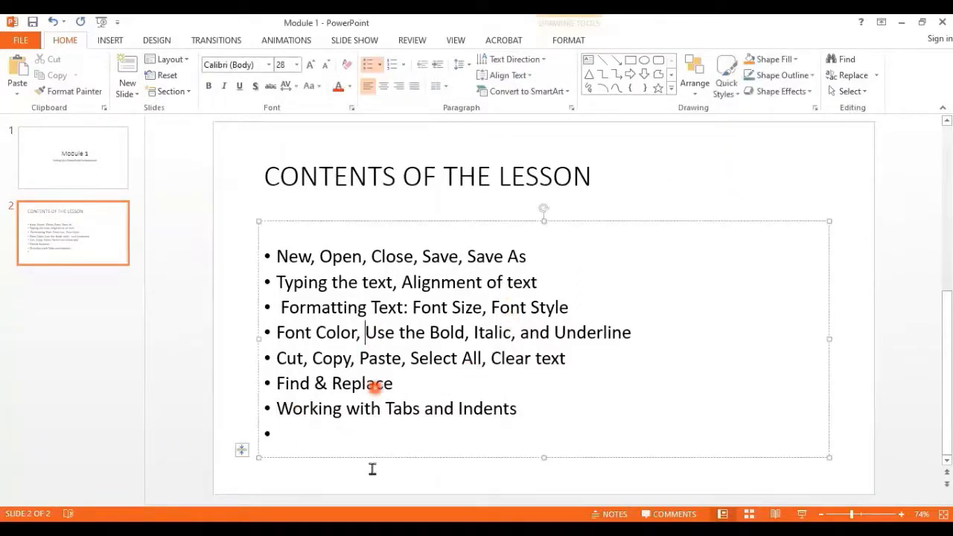
left_click(311, 441)
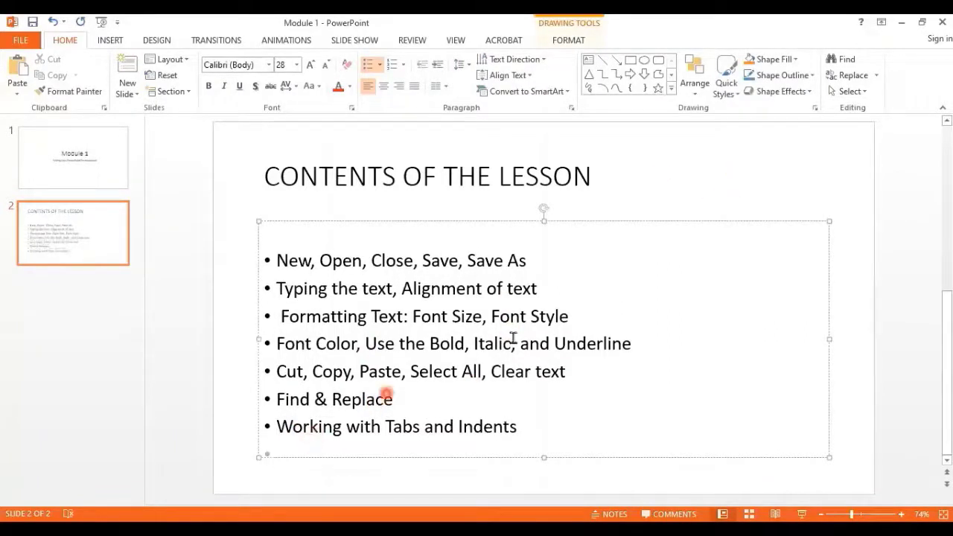
left_click(782, 163)
left_click_drag(510, 432, 257, 259)
left_click(380, 67)
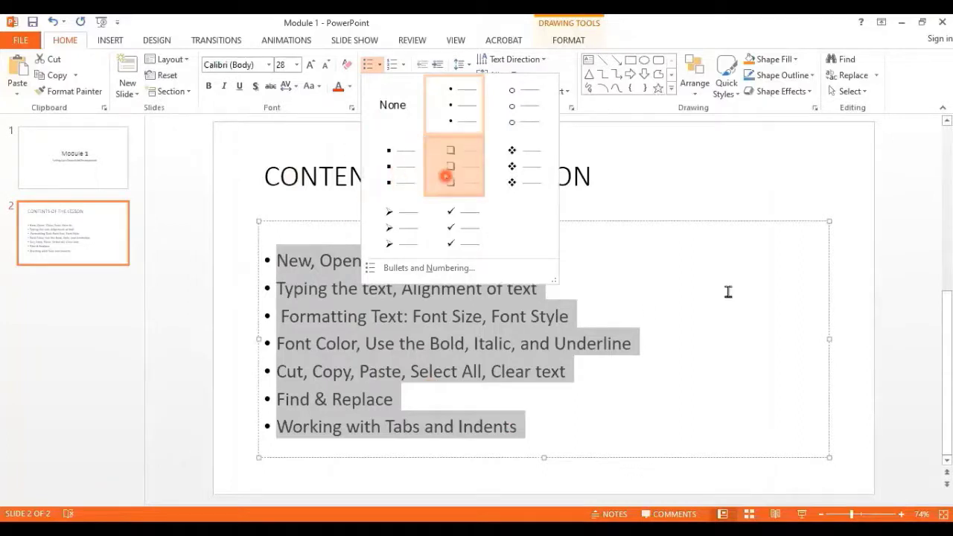
left_click(446, 176)
left_click(732, 191)
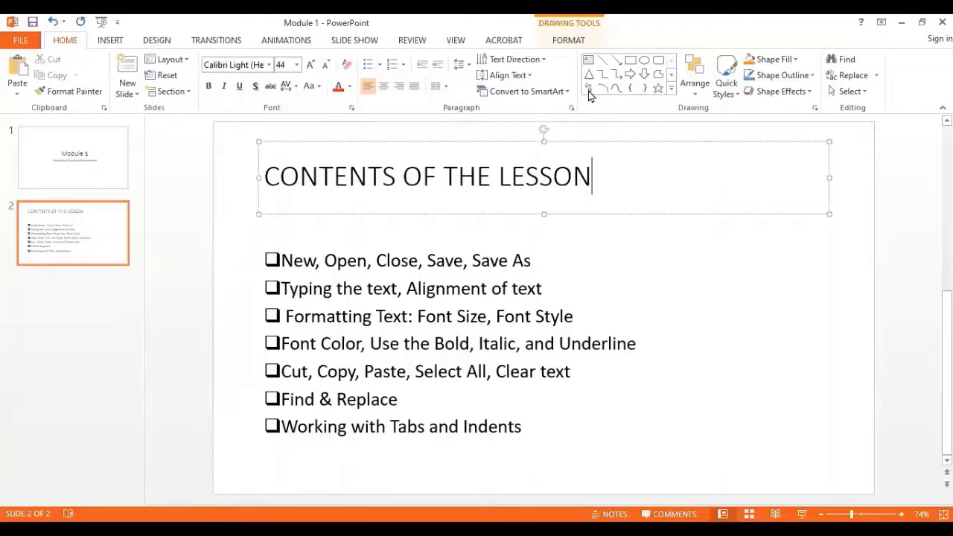
left_click(647, 312)
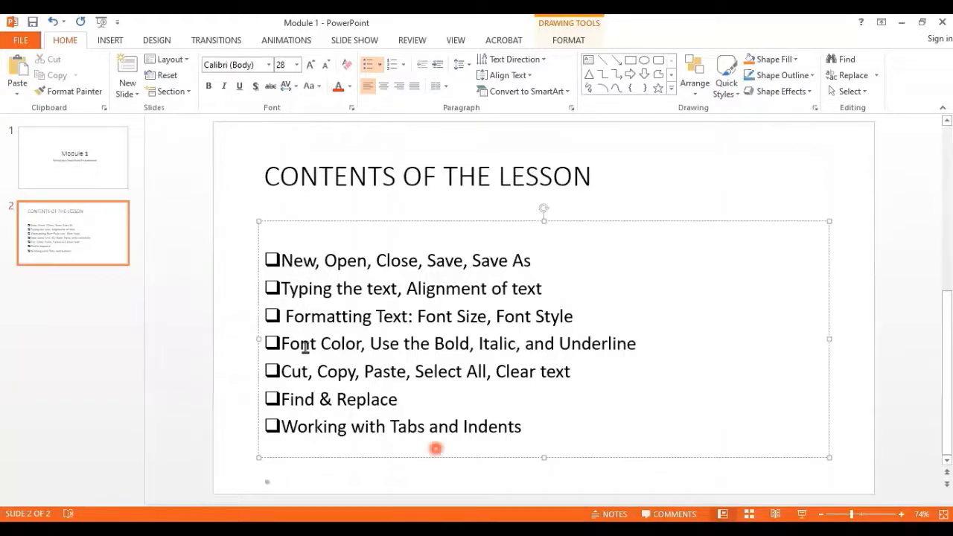
left_click(390, 279)
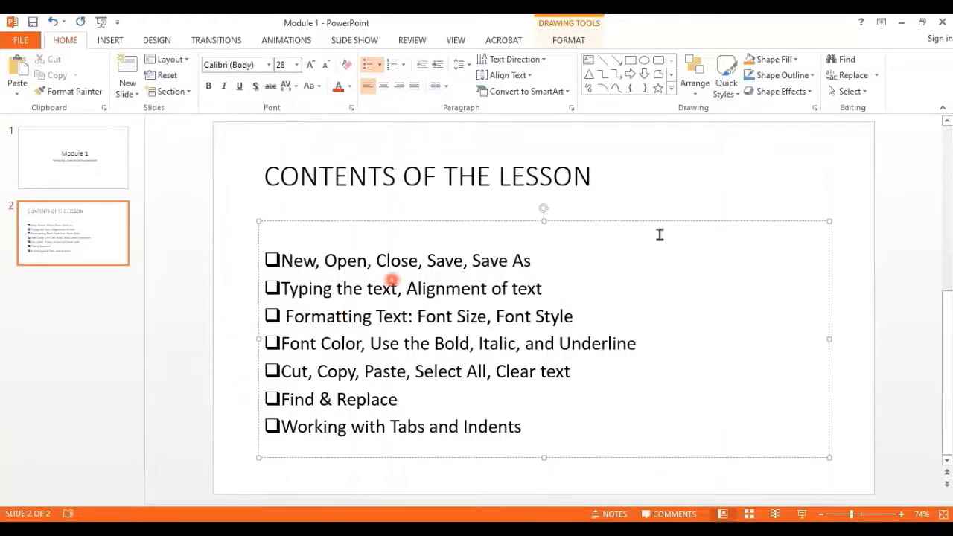
left_click(679, 212)
left_click(469, 320)
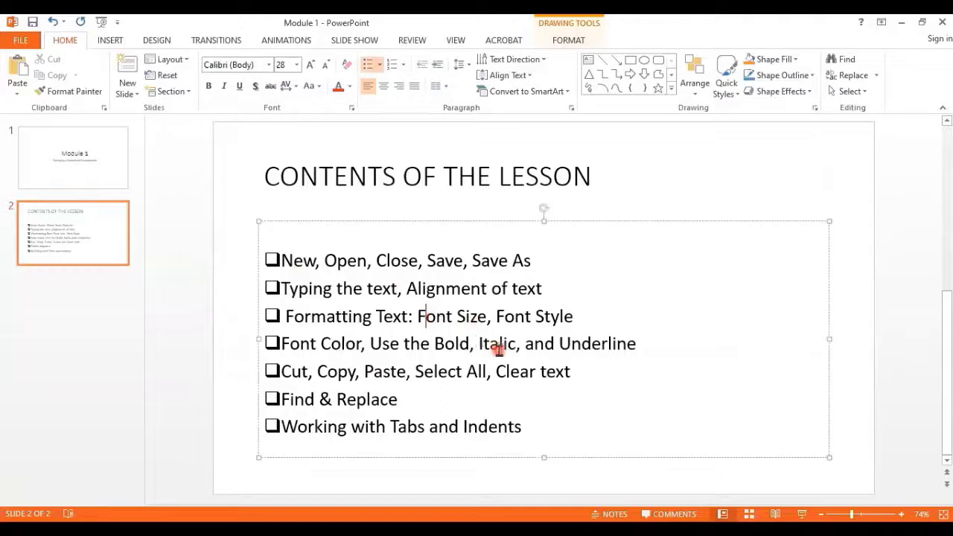
left_click(350, 180)
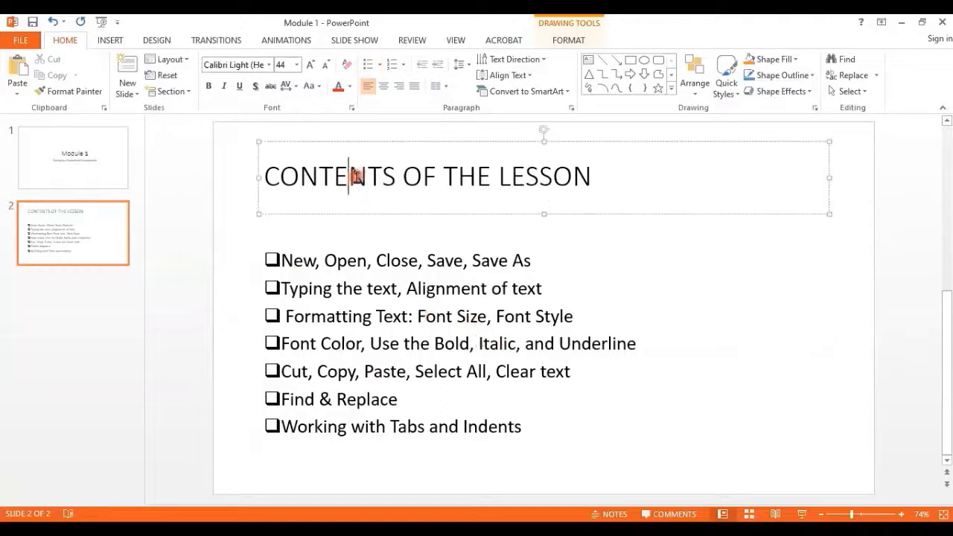
left_click(382, 89)
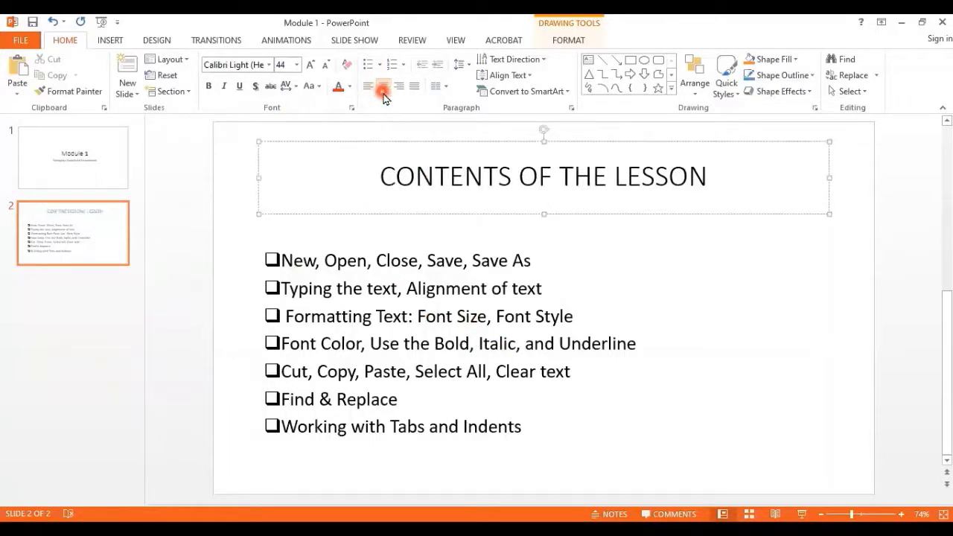
left_click(545, 60)
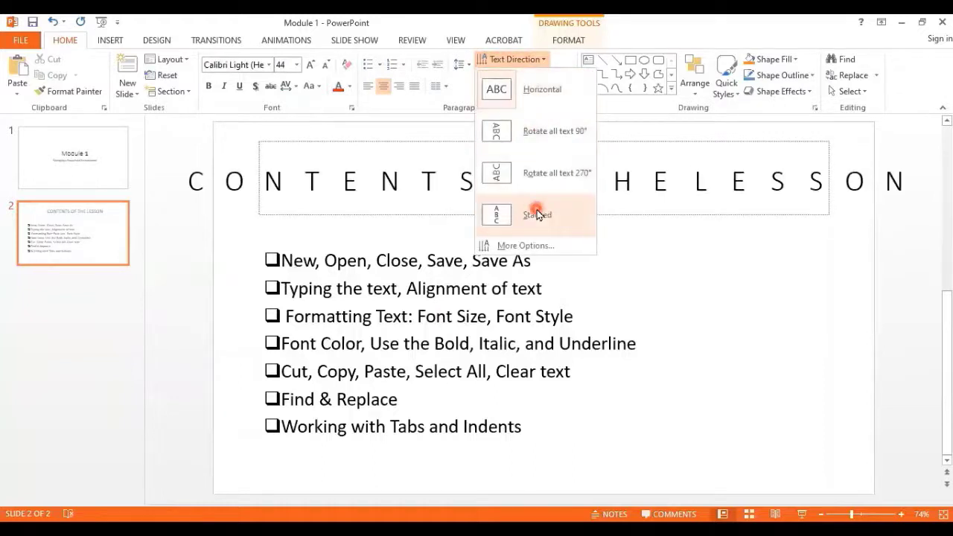
left_click(532, 82)
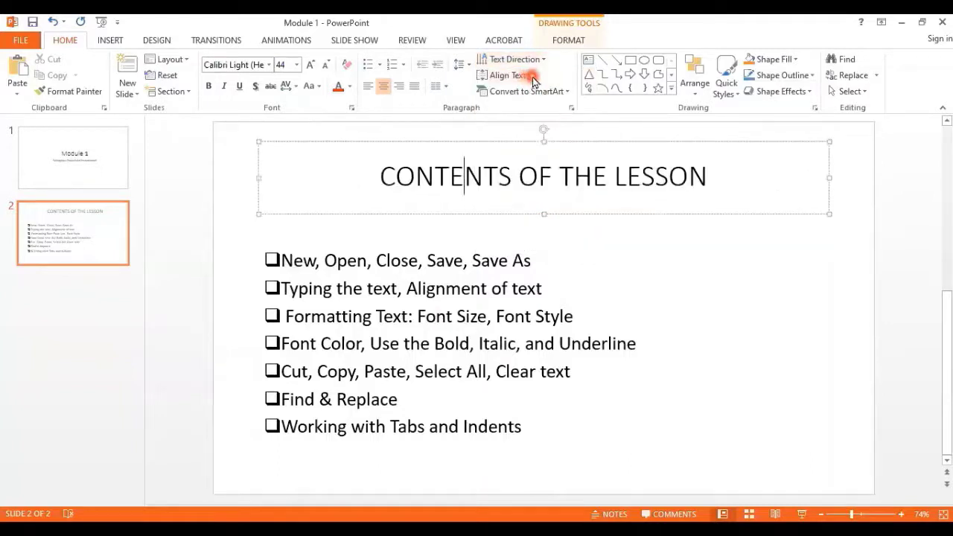
left_click(532, 76)
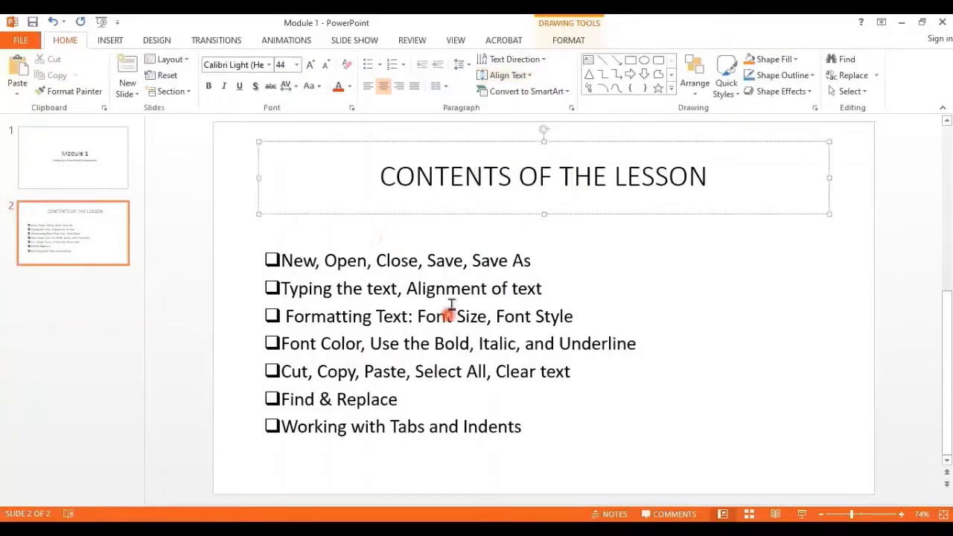
left_click(419, 226)
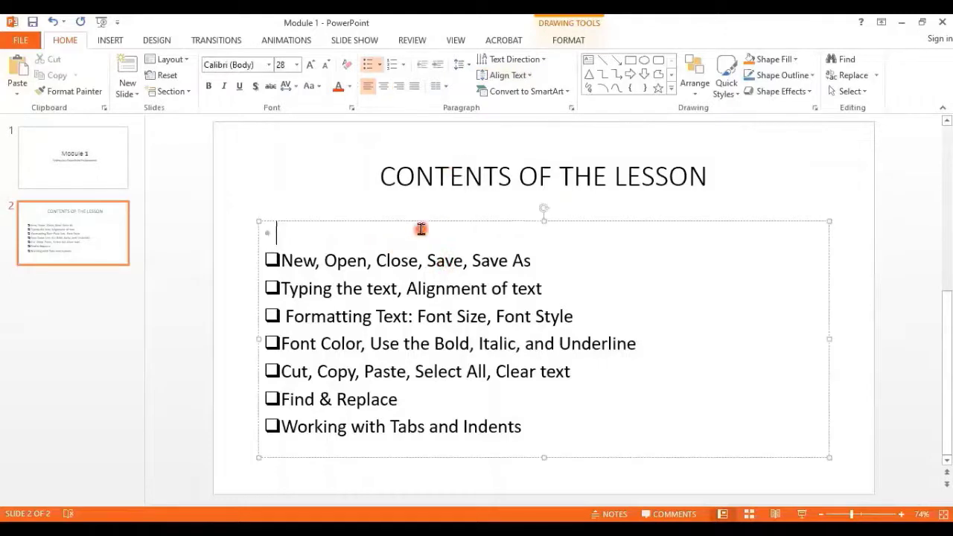
left_click(396, 179)
- On slide 1, fix the subtitle spelling to 'Environment' and make the Module 1 title bold
left_click(30, 158)
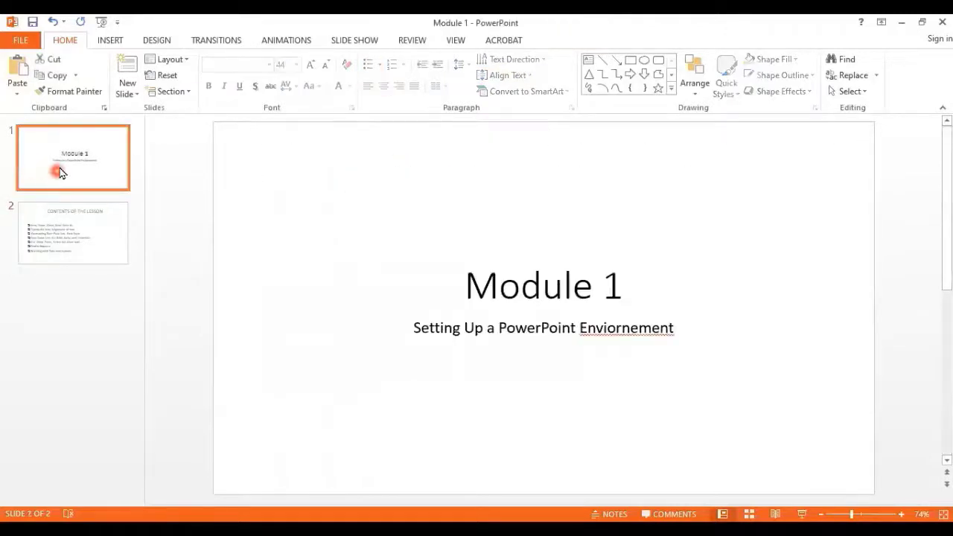
left_click(615, 328)
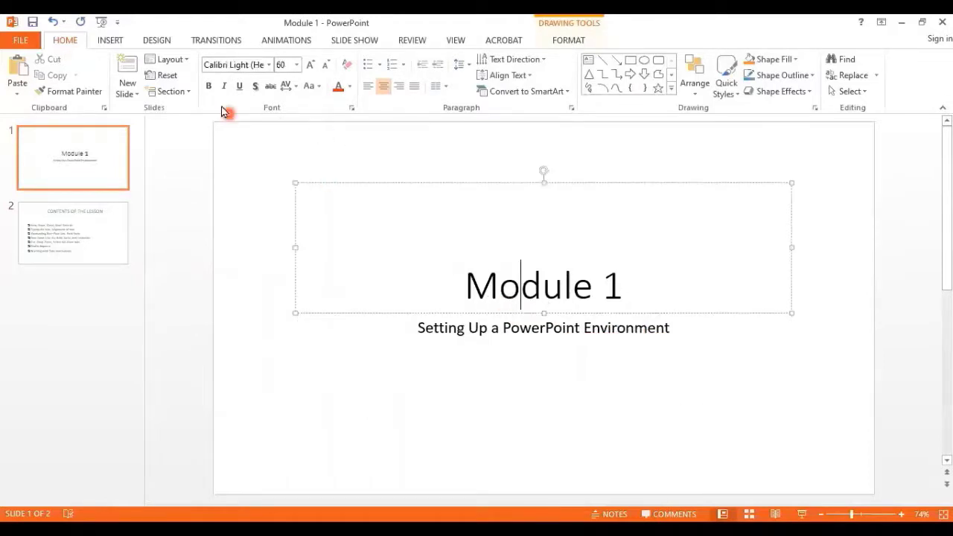
left_click(209, 87)
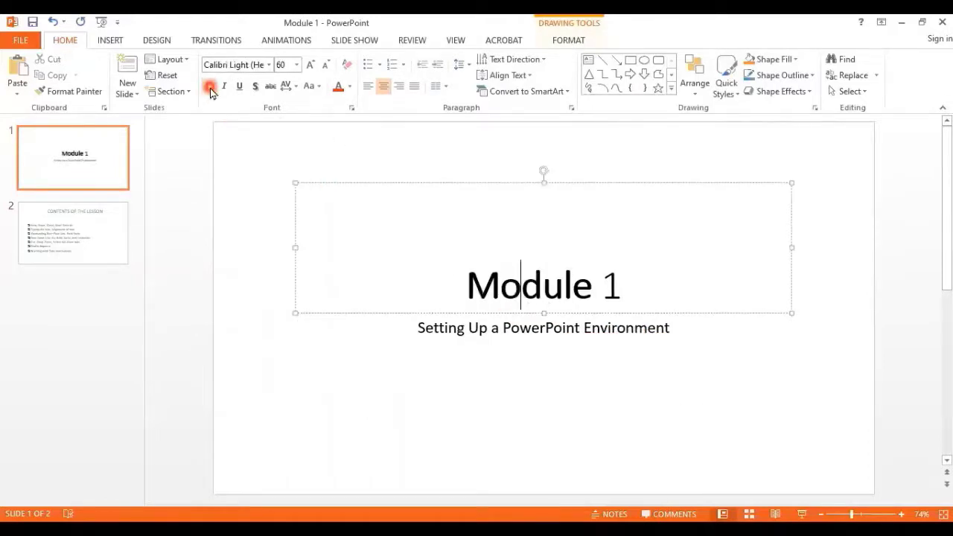
left_click(456, 185)
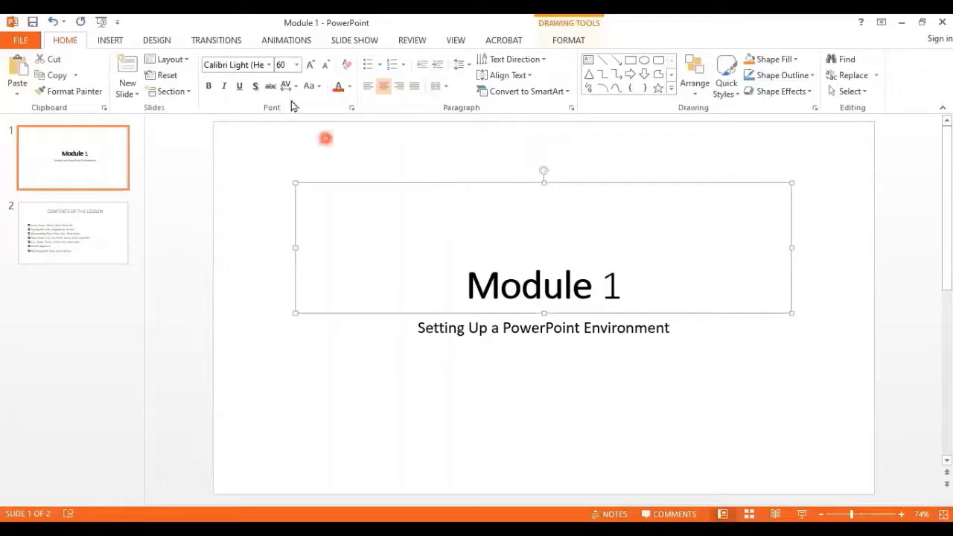
left_click(211, 89)
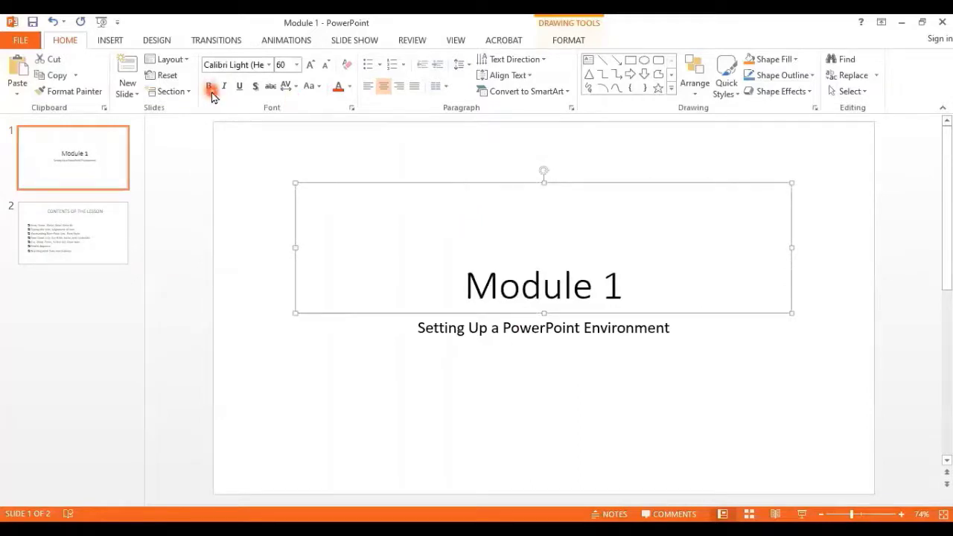
left_click(211, 91)
- Set the Module 1 title font to Arial Black and colour it green
left_click(269, 65)
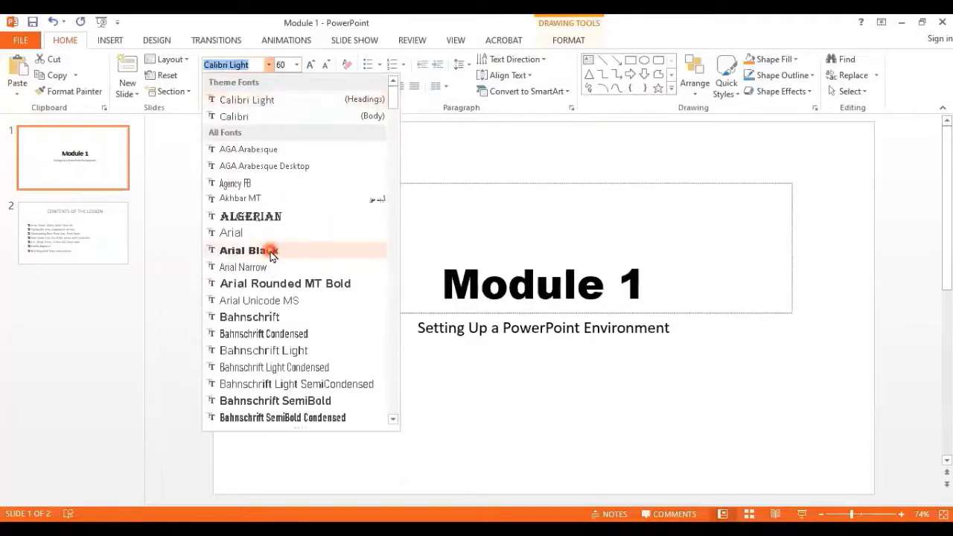
left_click(270, 252)
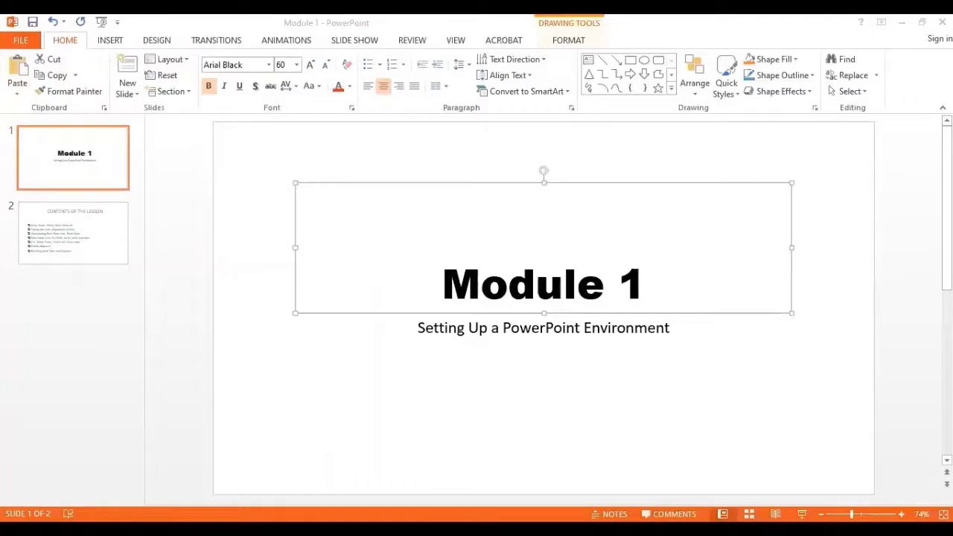
left_click(417, 232)
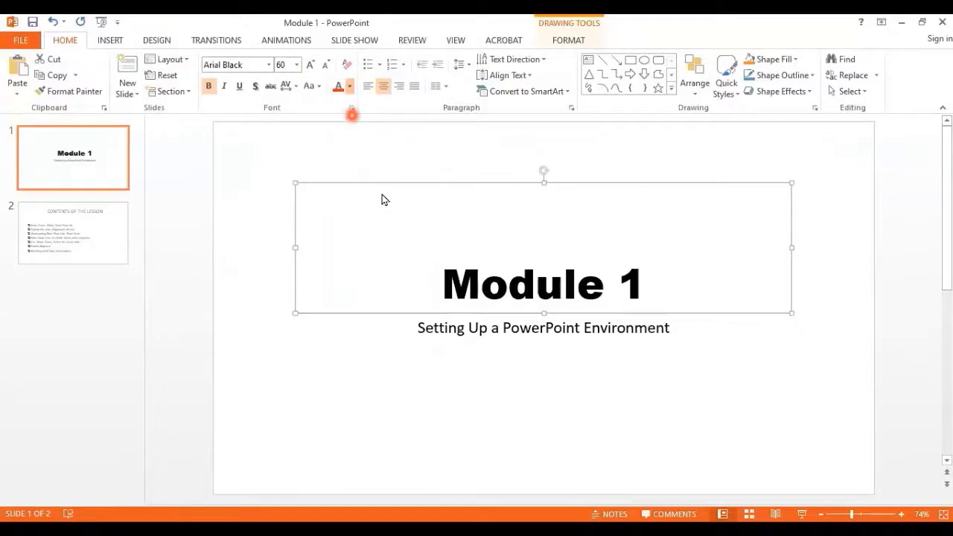
left_click(350, 86)
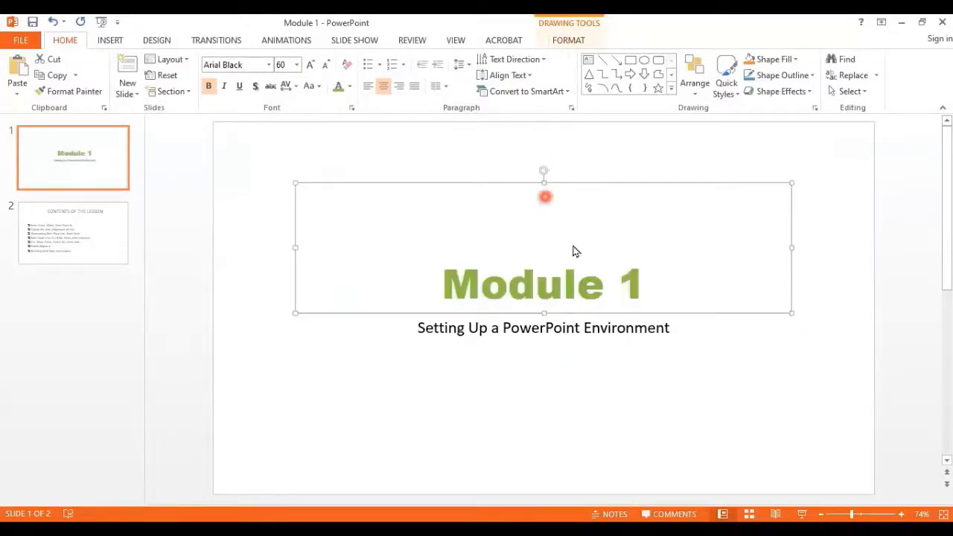
left_click(557, 41)
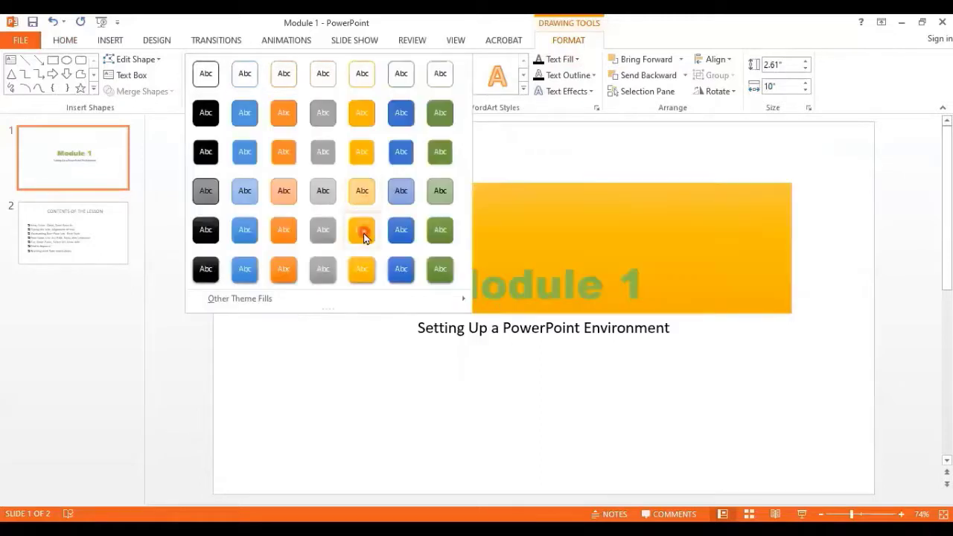
- Give the title box a blue shape style, yellow outline and reflection, discarding a soft-edge trial
left_click(362, 266)
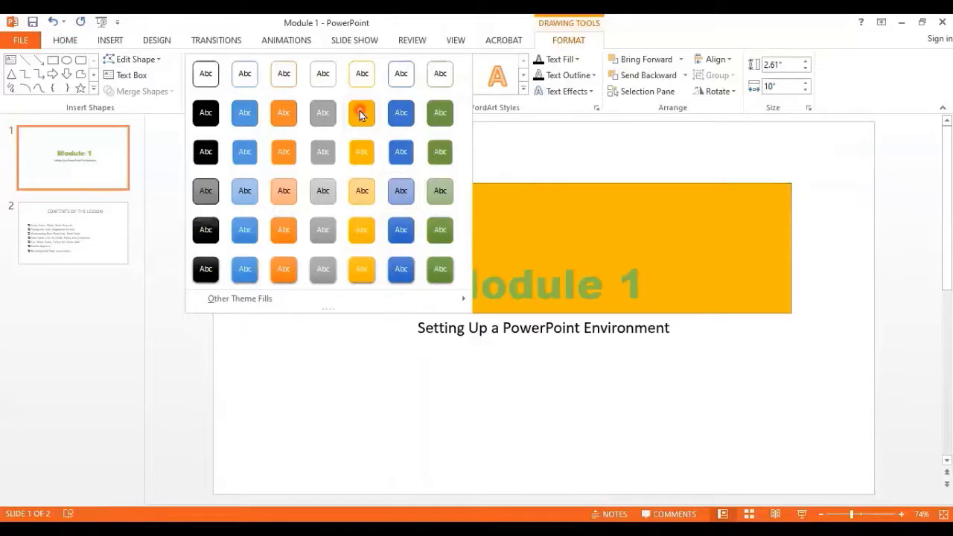
left_click(400, 236)
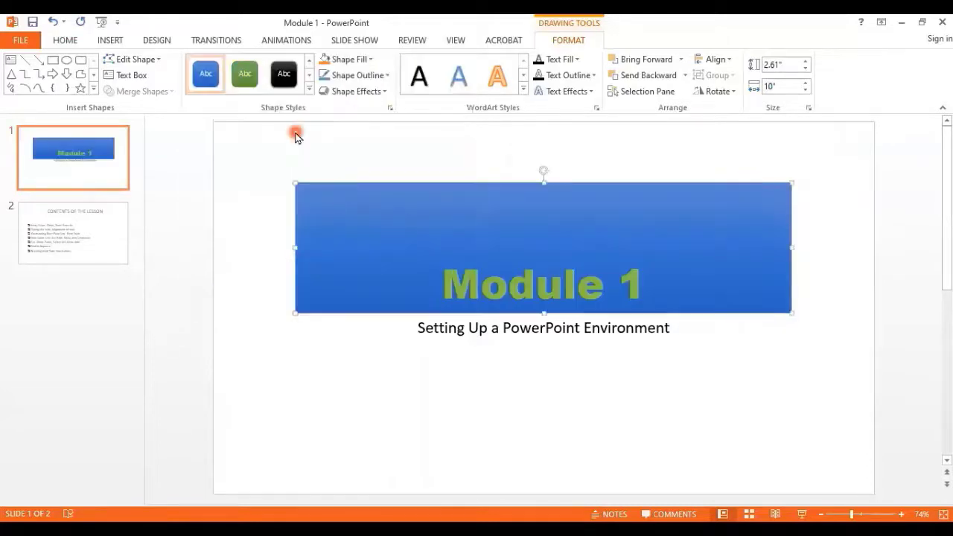
left_click(386, 75)
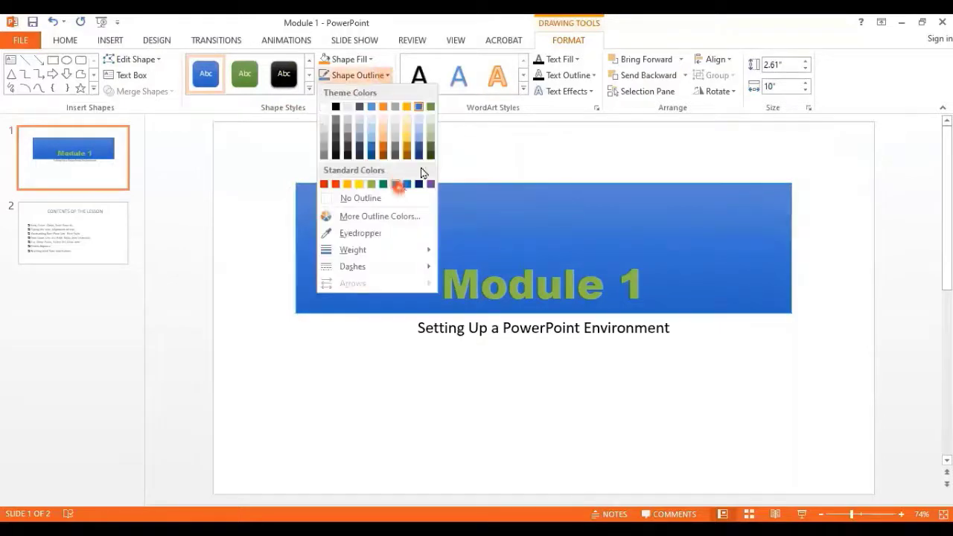
left_click(358, 184)
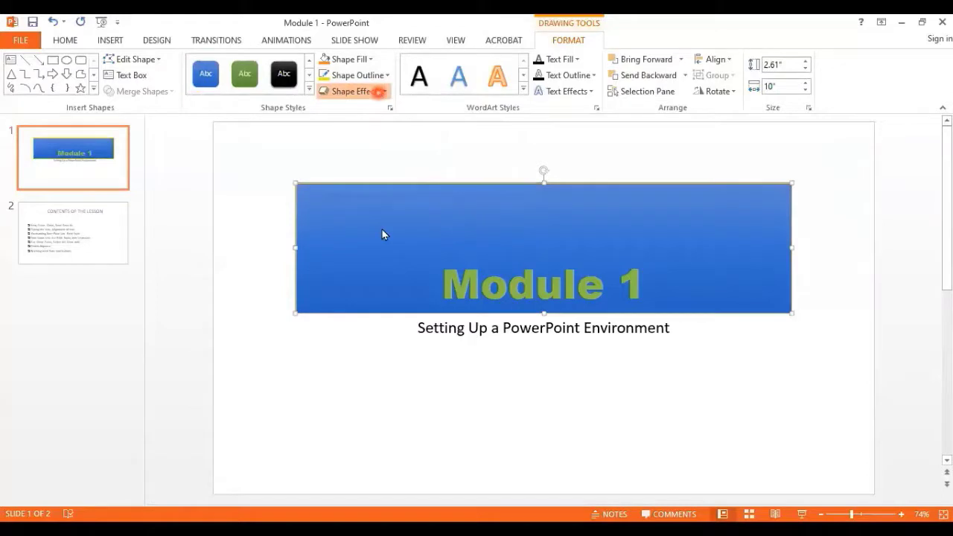
left_click(378, 91)
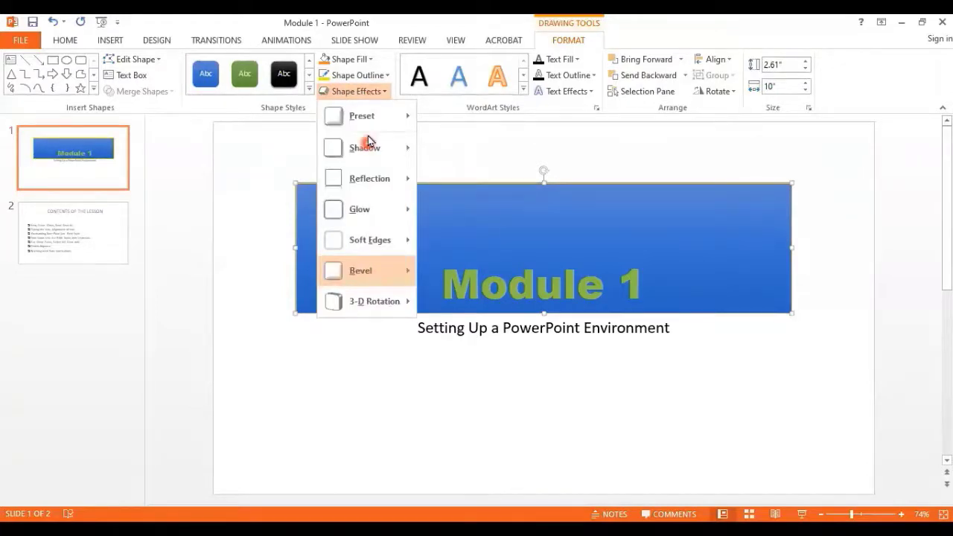
mouse_move(369, 178)
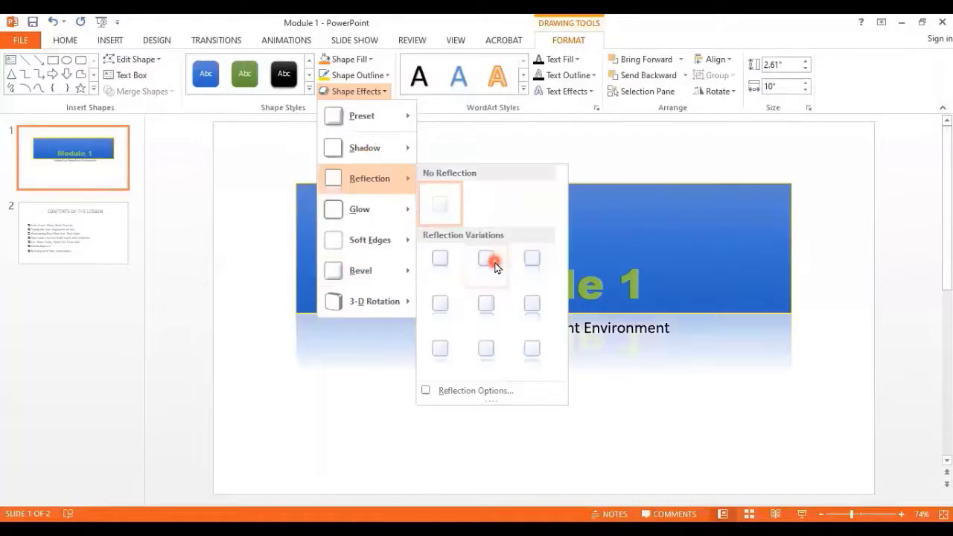
left_click(495, 264)
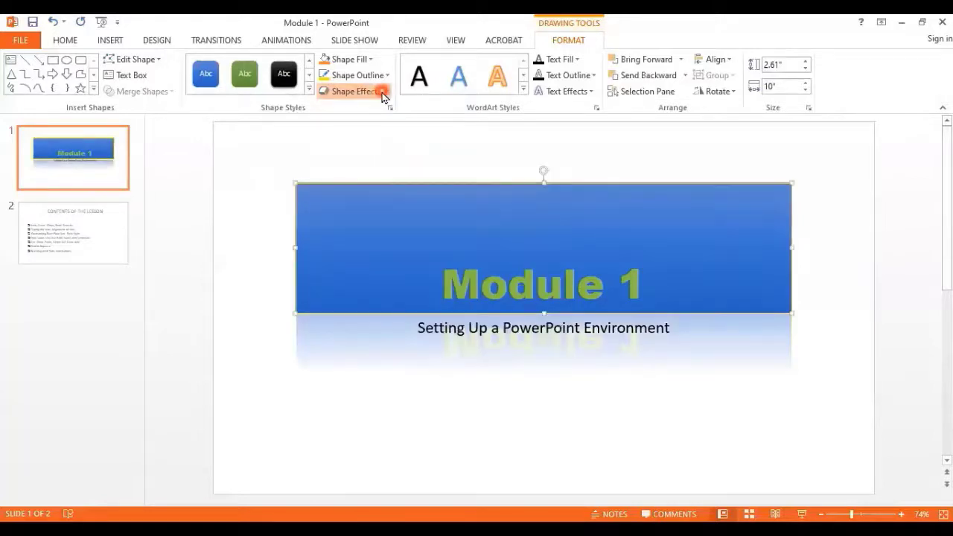
left_click(382, 92)
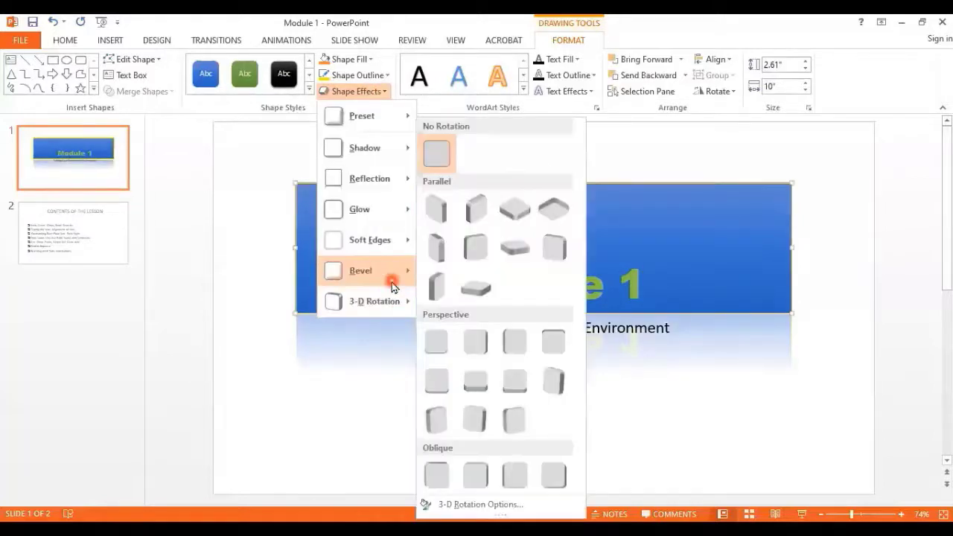
mouse_move(376, 240)
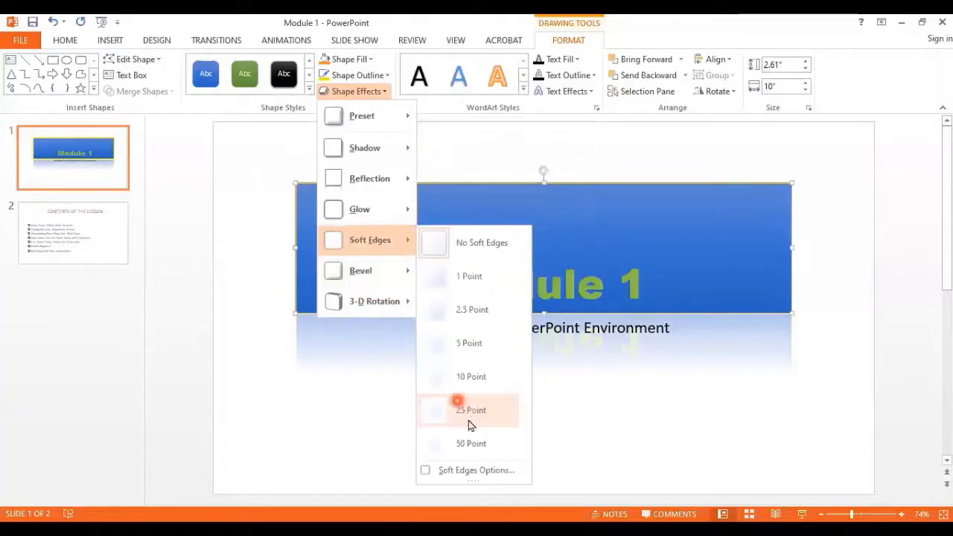
left_click(470, 445)
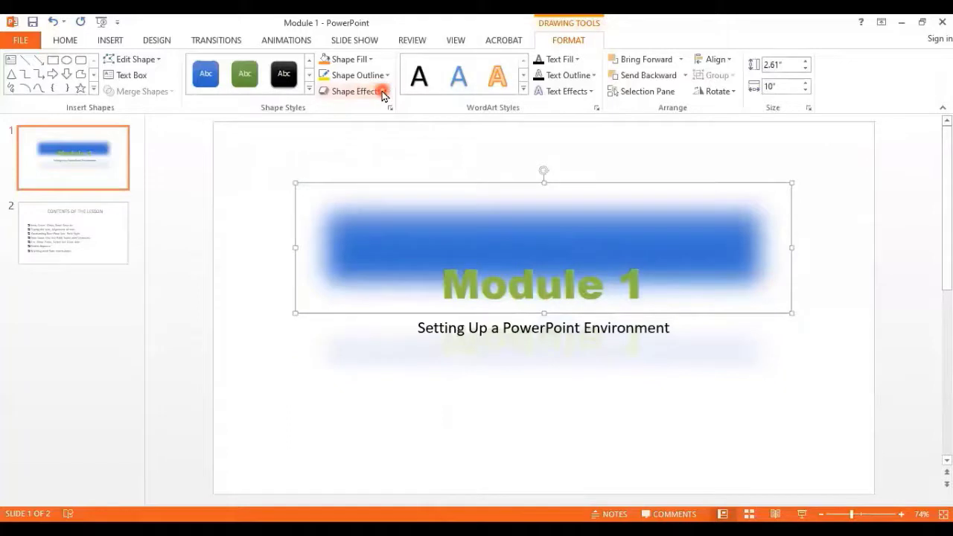
left_click(56, 23)
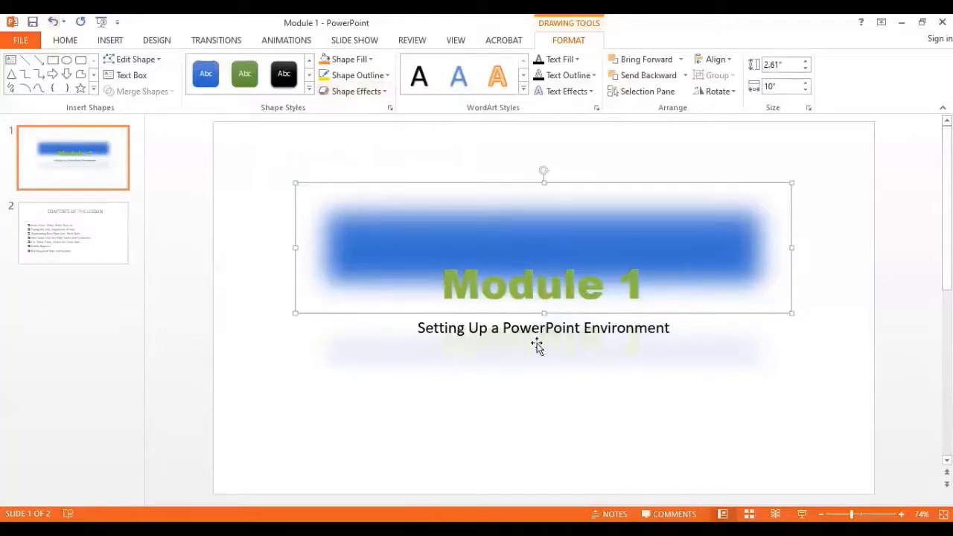
- Select the subtitle text and bring up its Home paragraph spacing options
left_click(553, 335)
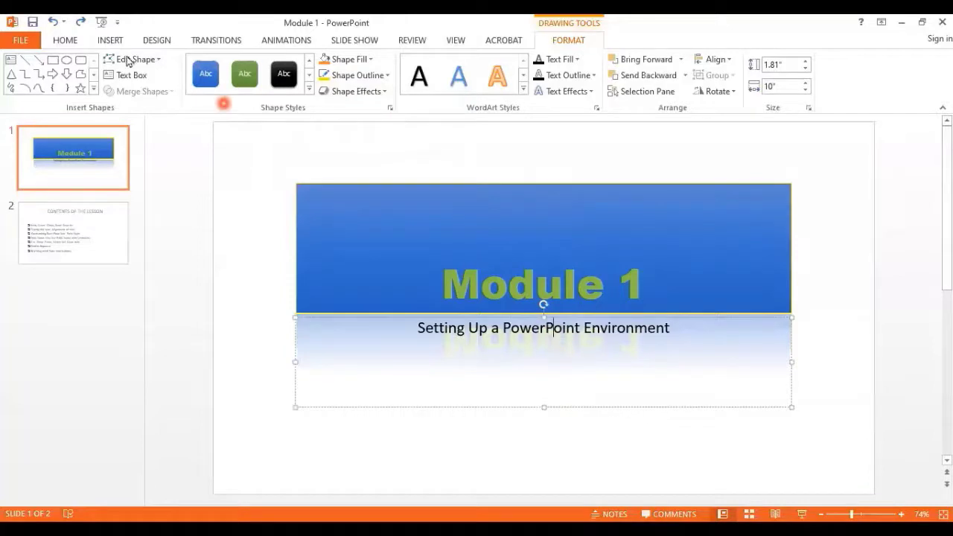
left_click(66, 41)
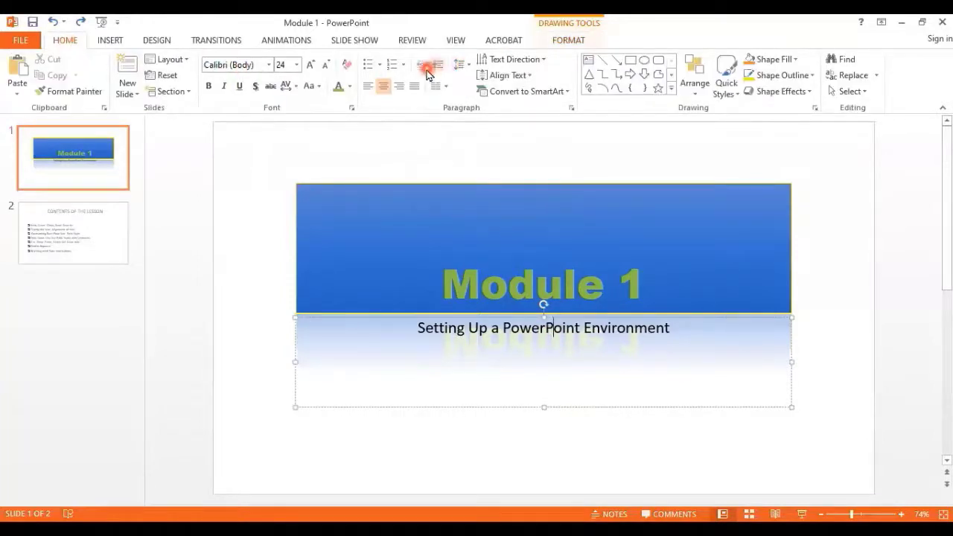
left_click(468, 67)
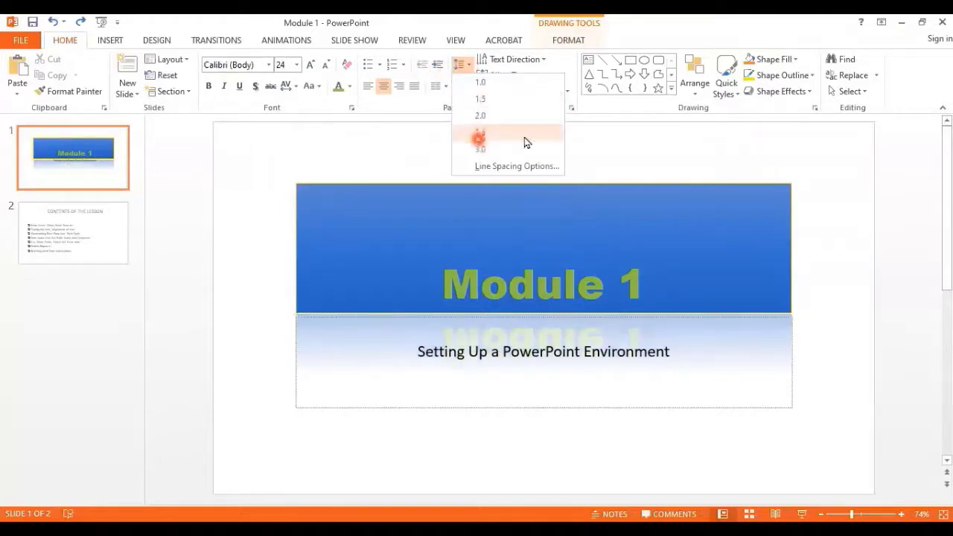
- Keep the subtitle horizontal, middle-align it, and extend its box down below the title's reflection
left_click(543, 60)
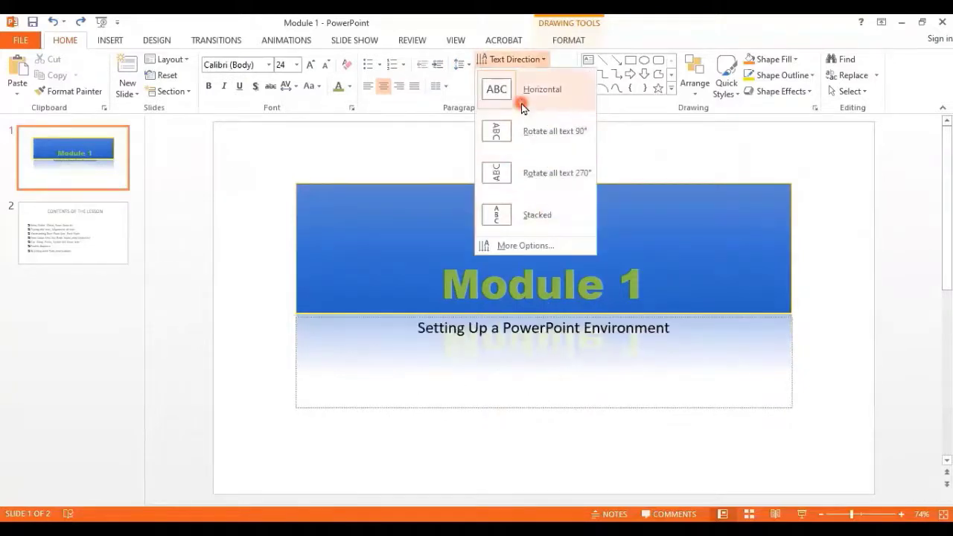
left_click(530, 80)
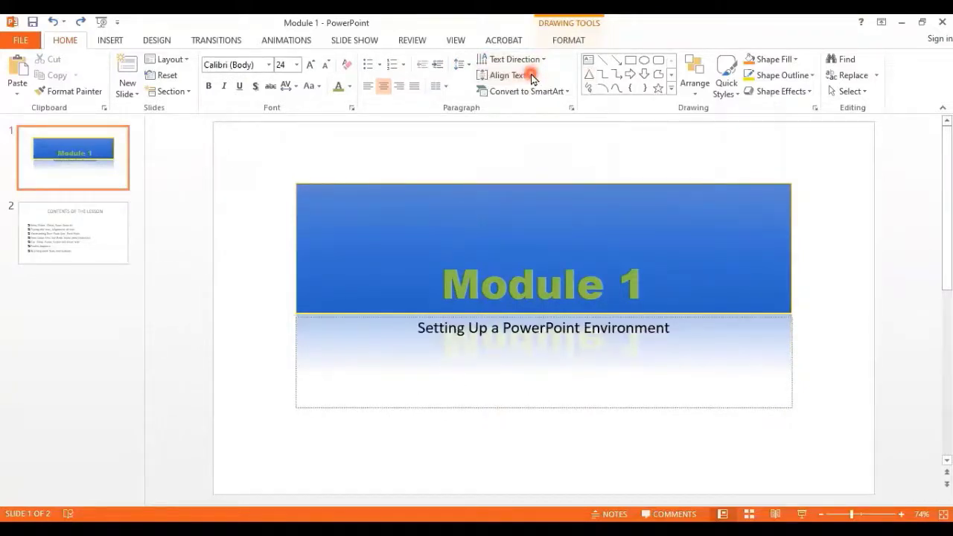
left_click(529, 75)
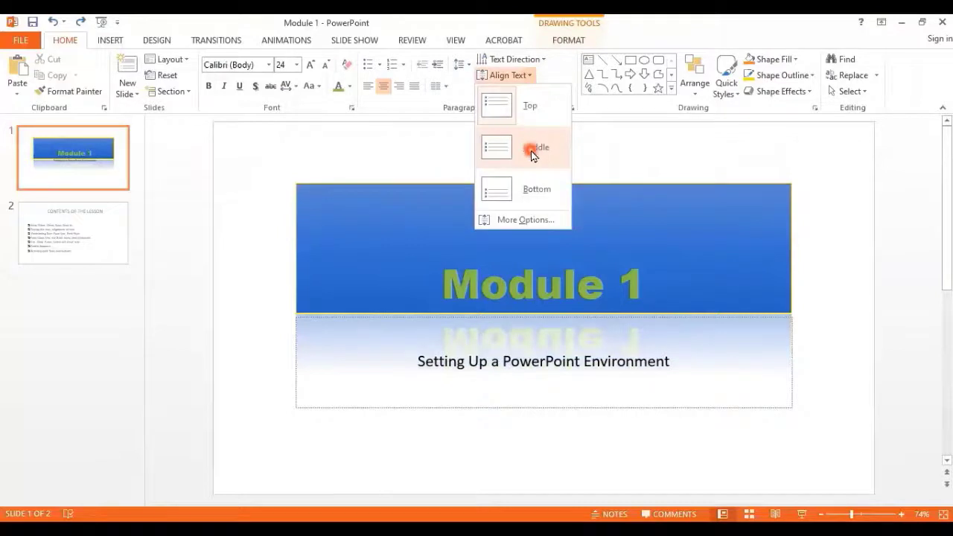
left_click(532, 153)
left_click_drag(589, 404, 594, 443)
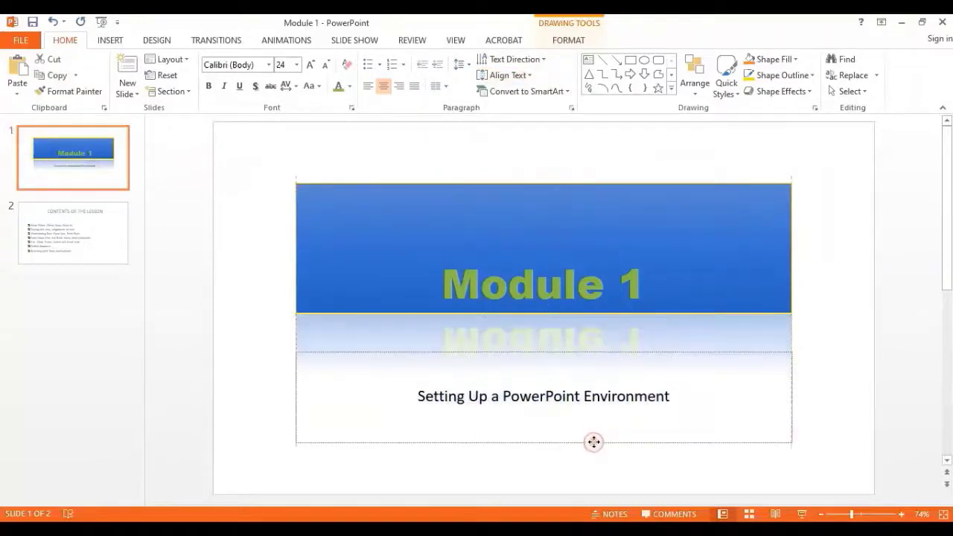
left_click(835, 333)
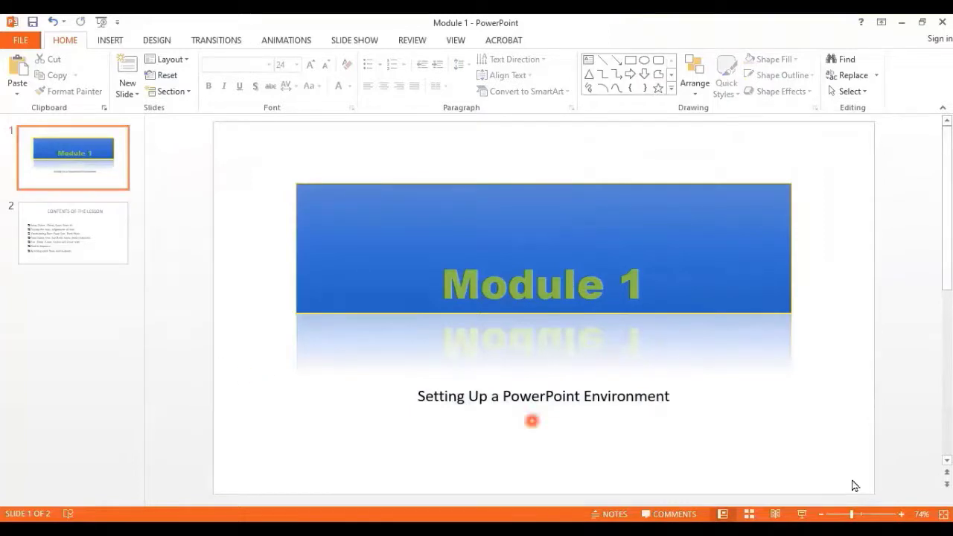
- Select slide 2's title and make it bold, underlined, italic and shadowed
left_click(97, 239)
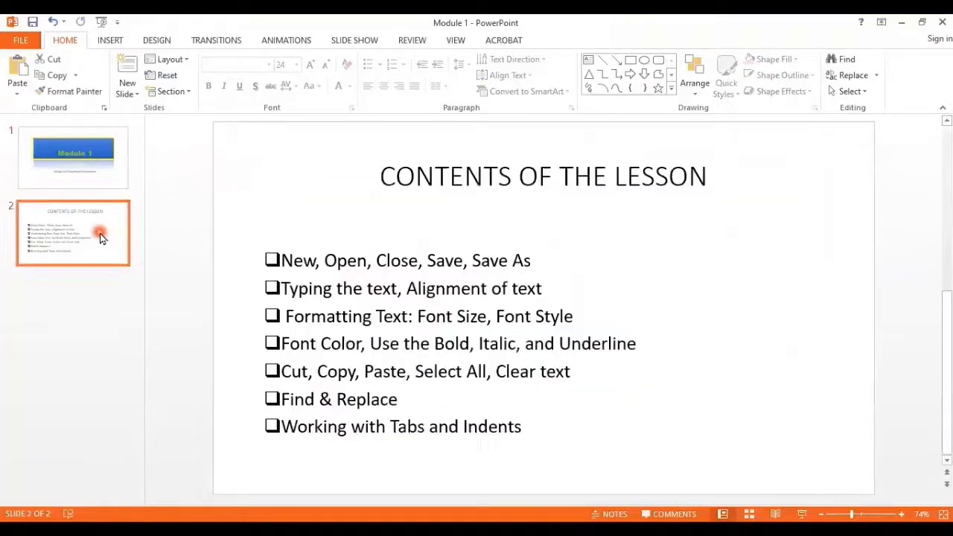
left_click(426, 343)
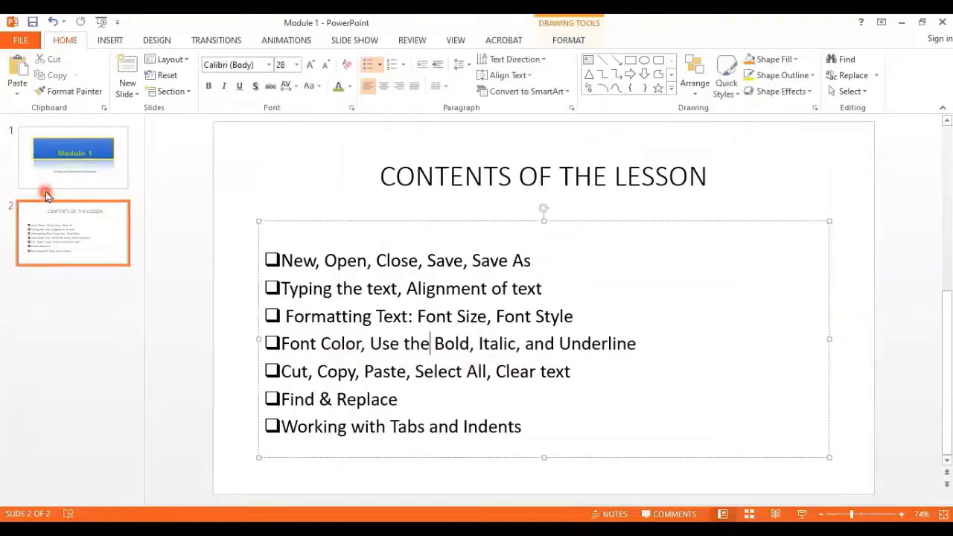
left_click(395, 177)
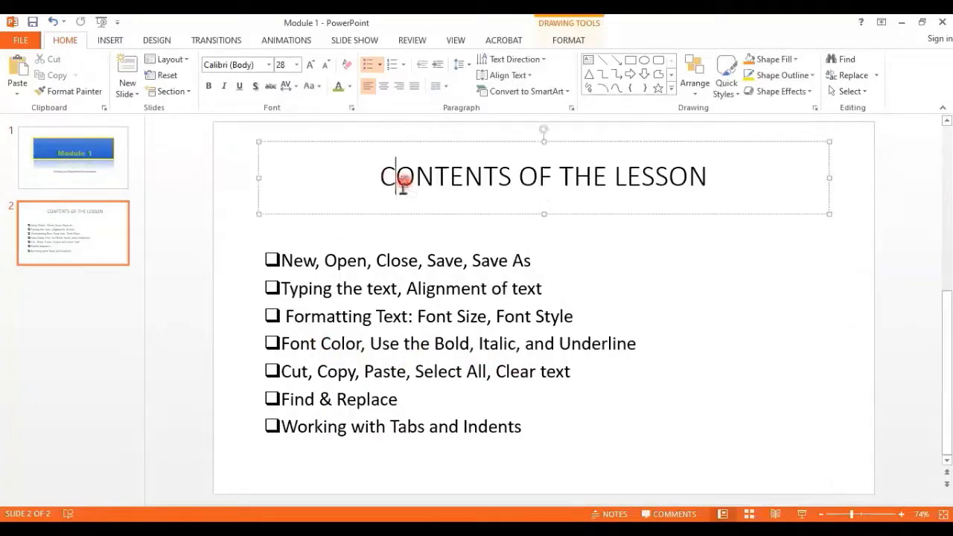
left_click_drag(378, 176, 699, 166)
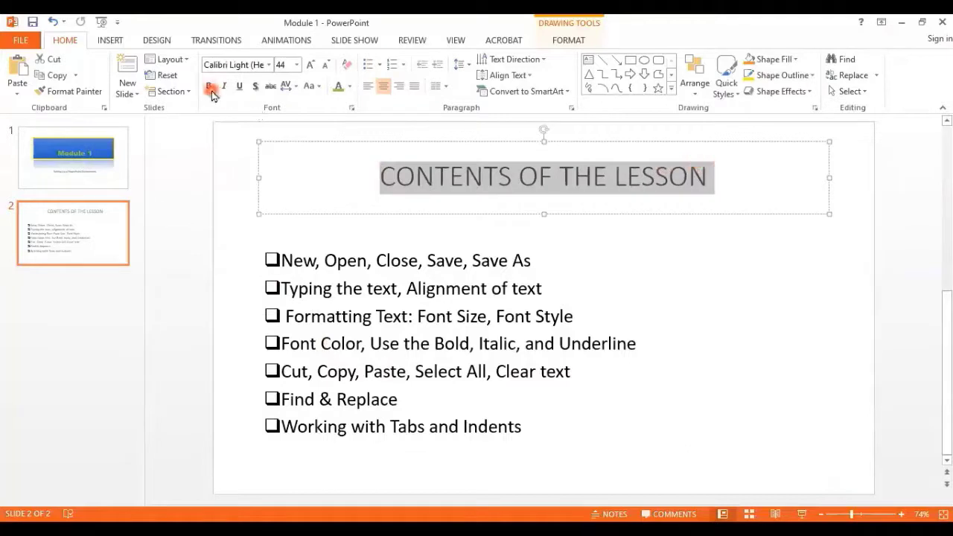
left_click(63, 46)
left_click(208, 86)
left_click(240, 87)
left_click(224, 86)
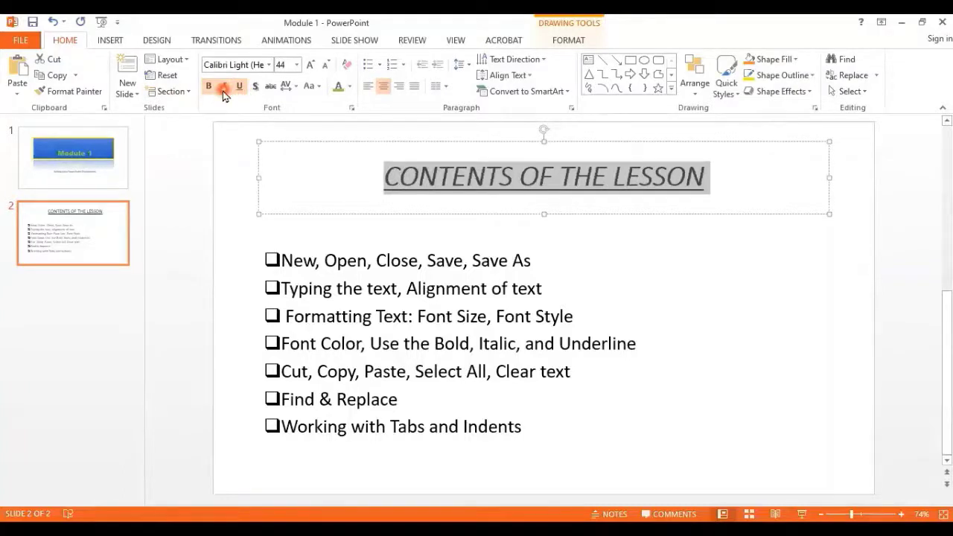
left_click(255, 89)
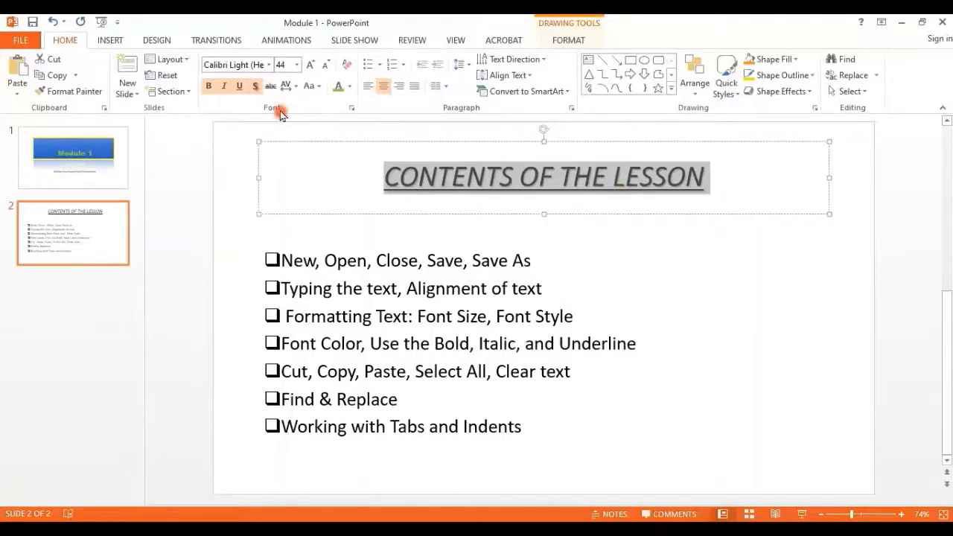
- Change the title case to Capitalize Each Word and set Very Loose character spacing
left_click(316, 85)
left_click(347, 121)
left_click(352, 138)
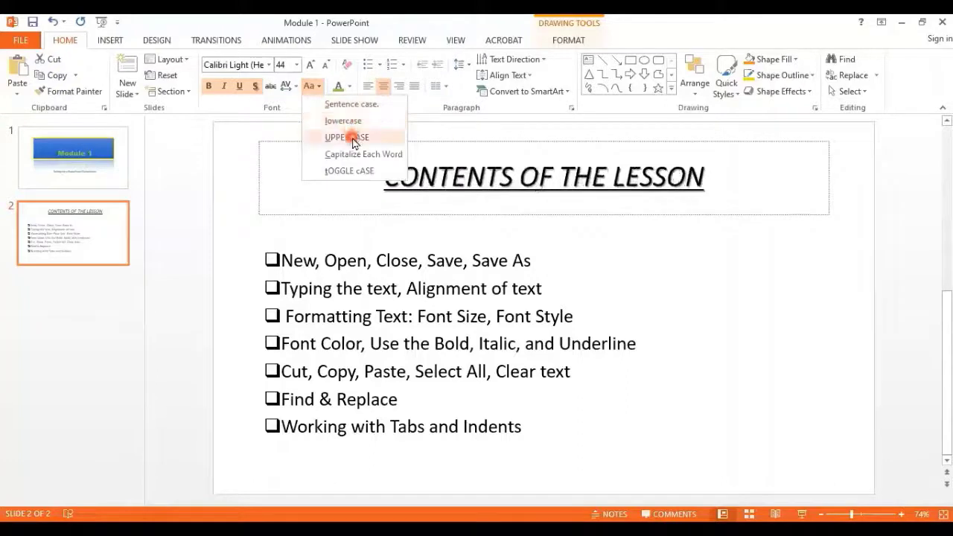
left_click(355, 154)
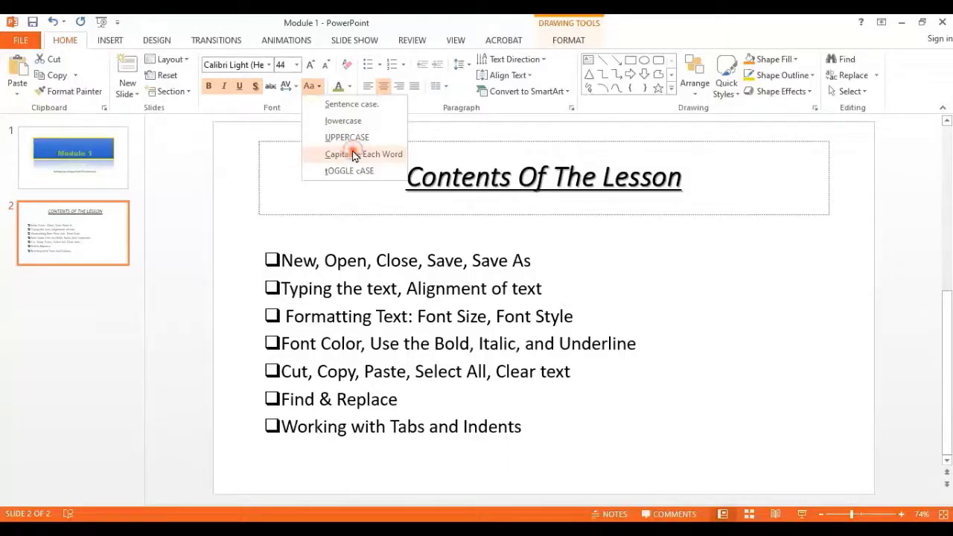
left_click(426, 220)
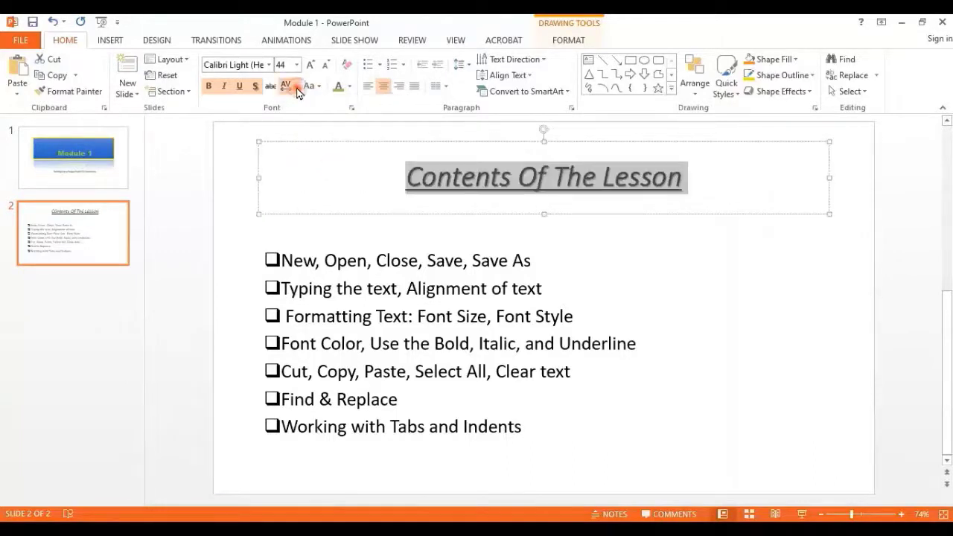
left_click(302, 122)
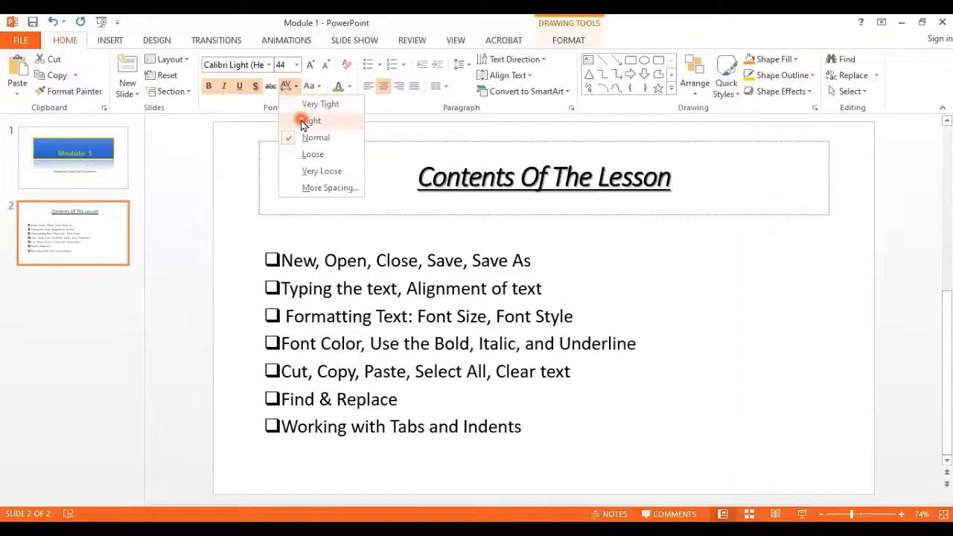
left_click(308, 172)
left_click(719, 335)
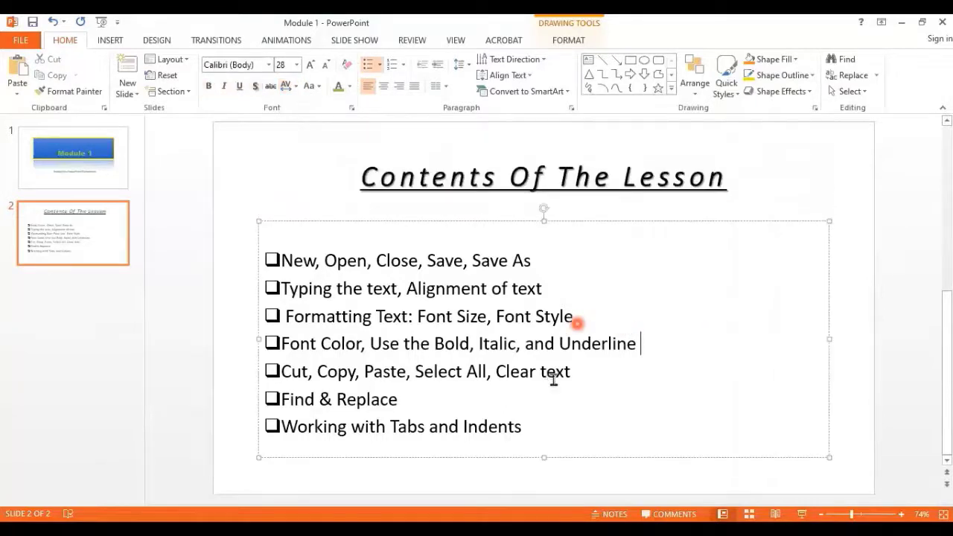
left_click(543, 182)
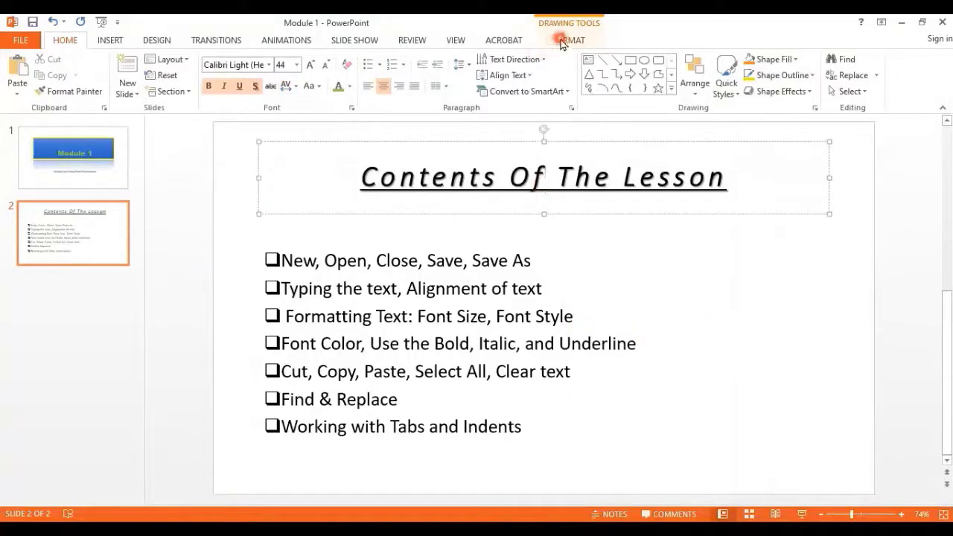
- Apply the orange shape style to the title box
left_click(579, 217)
left_click(562, 42)
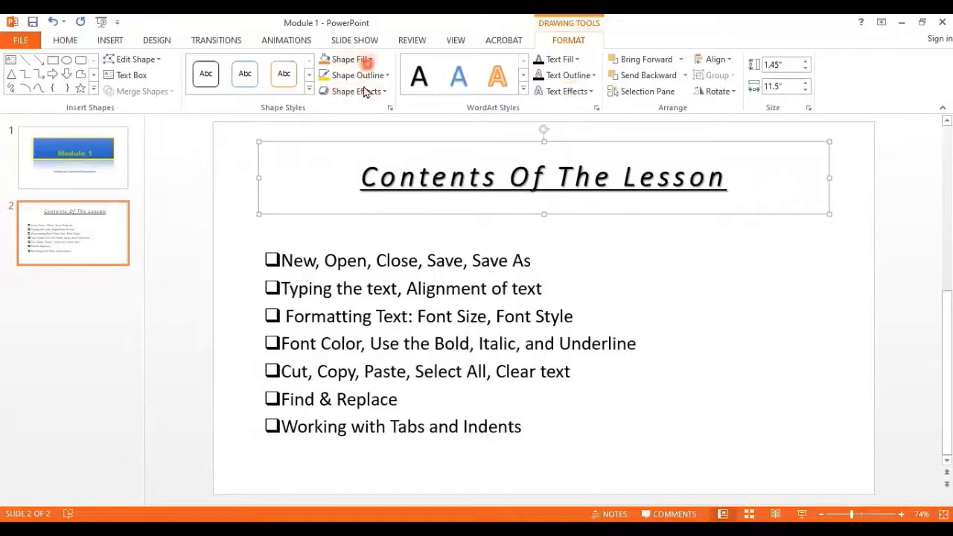
left_click(369, 60)
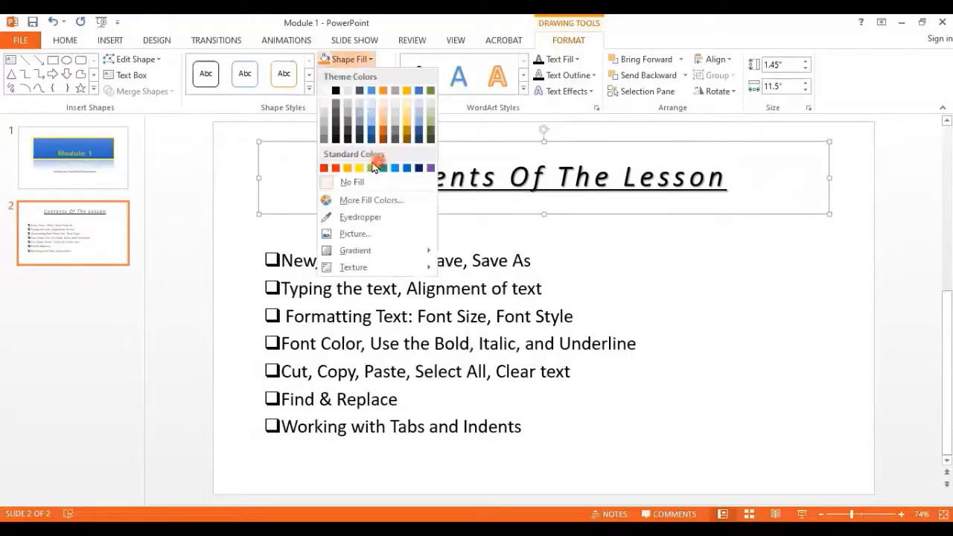
left_click(310, 89)
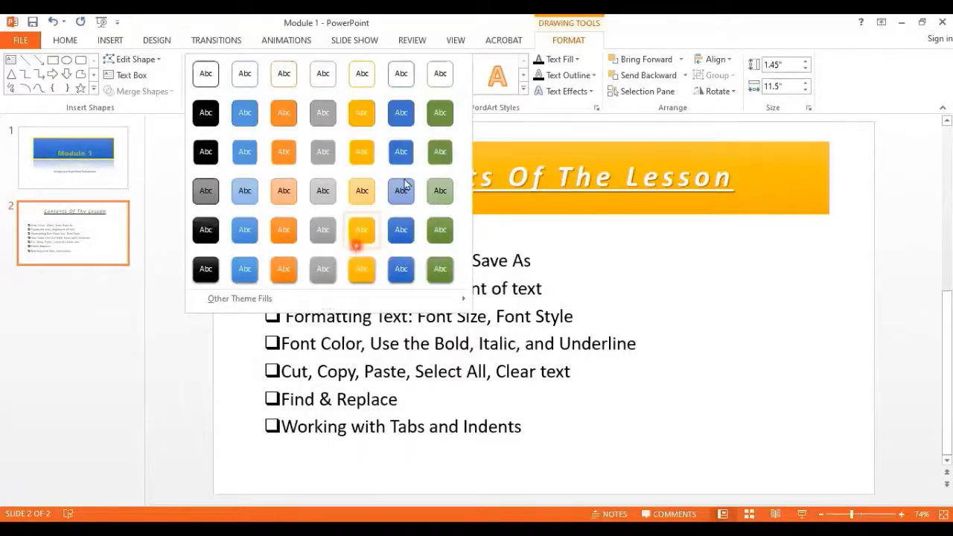
left_click(356, 247)
- Set the title box's outline colour and give it 25 point soft edges
left_click(358, 75)
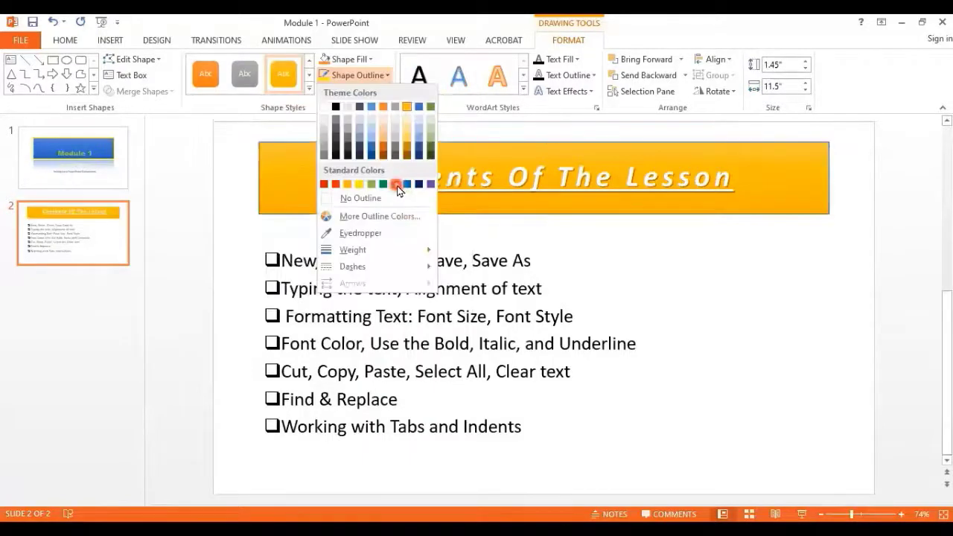
left_click(380, 108)
left_click(378, 91)
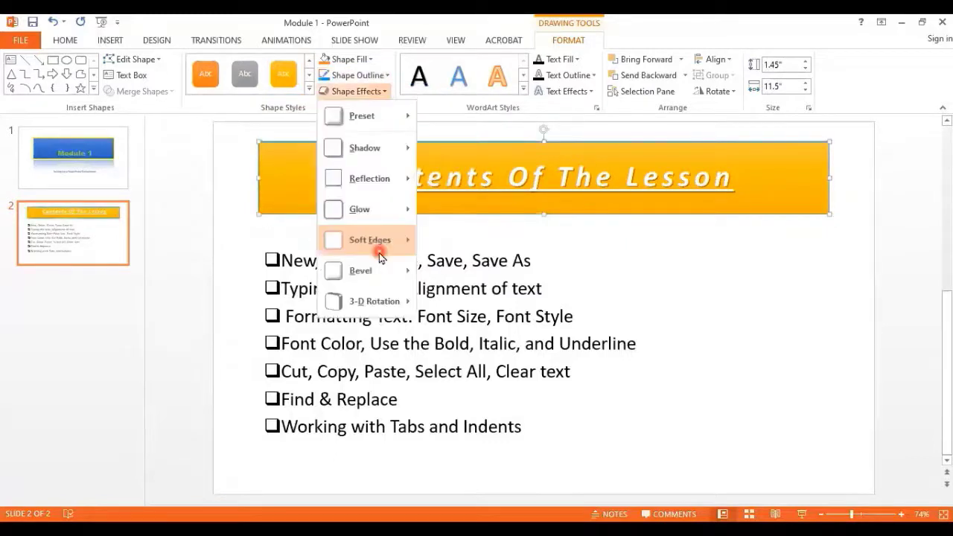
mouse_move(380, 254)
left_click(487, 414)
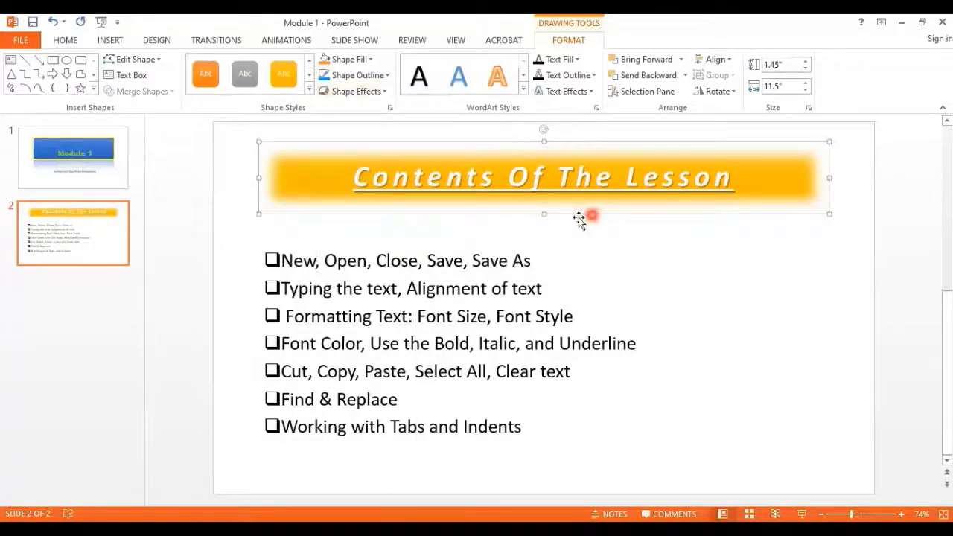
left_click(477, 313)
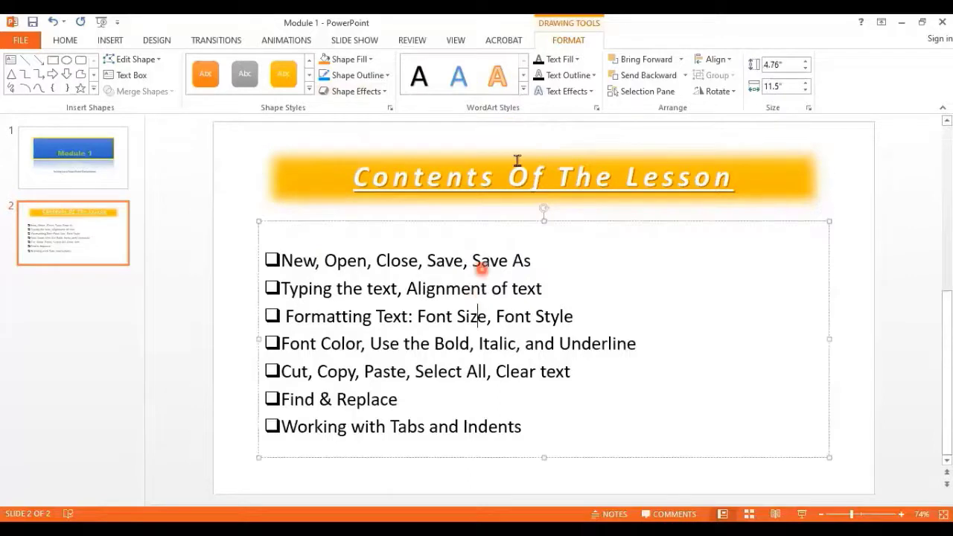
- Try an outlined WordArt style on the list, then return it to plain black
left_click(523, 90)
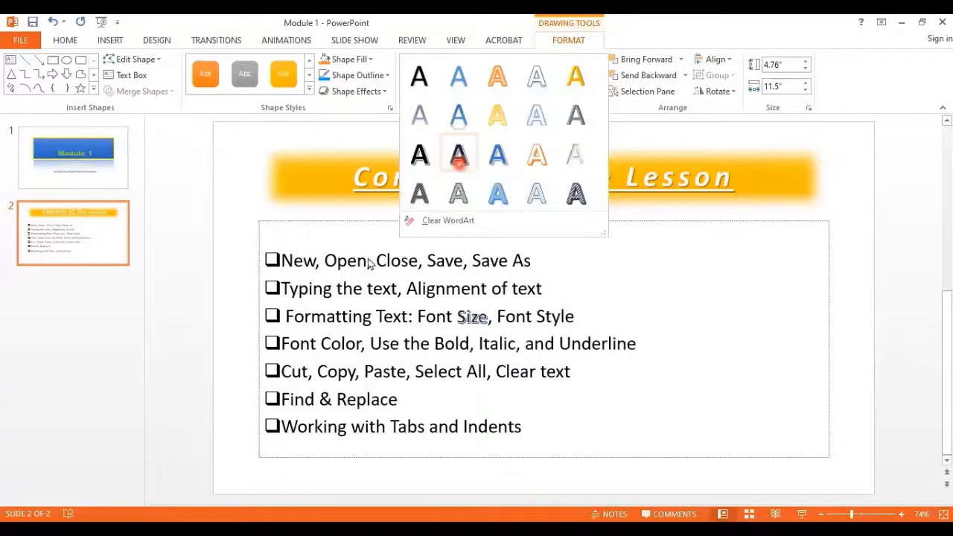
left_click(365, 221)
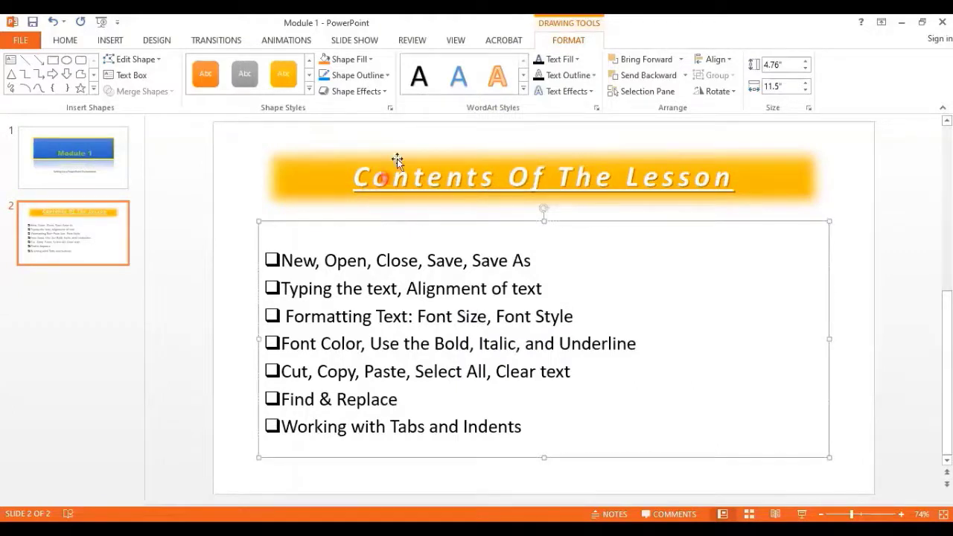
left_click(516, 89)
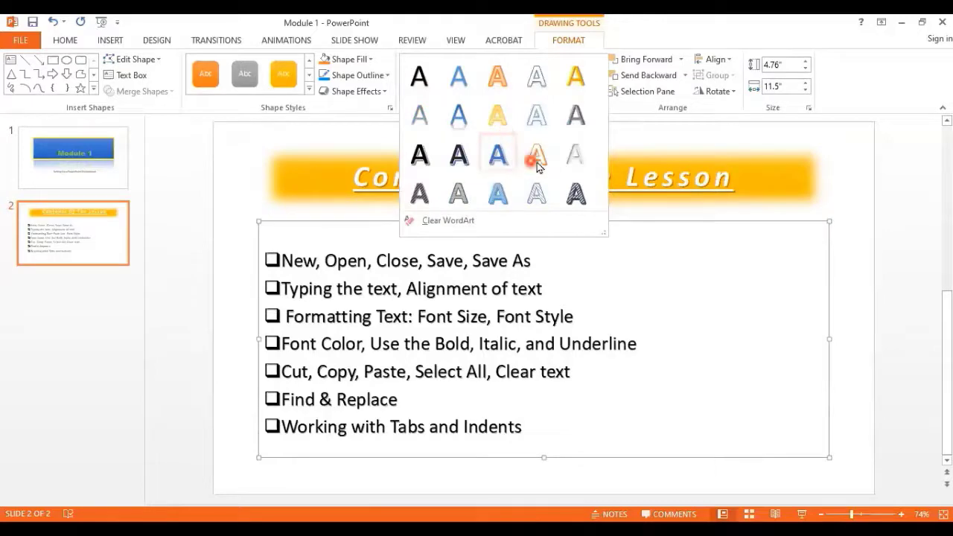
left_click(537, 194)
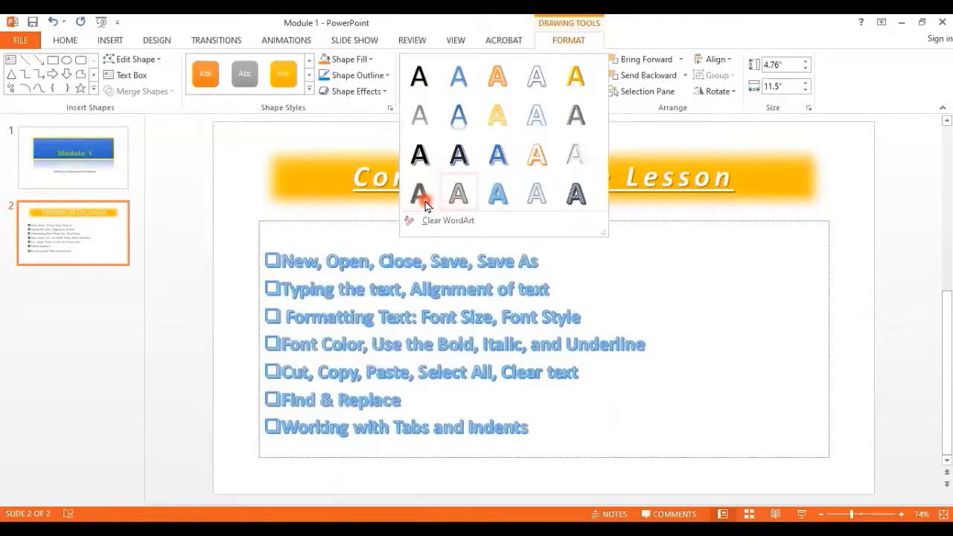
left_click(419, 82)
- Apply the dark shadowed WordArt style from row 3 to the title
left_click(490, 192)
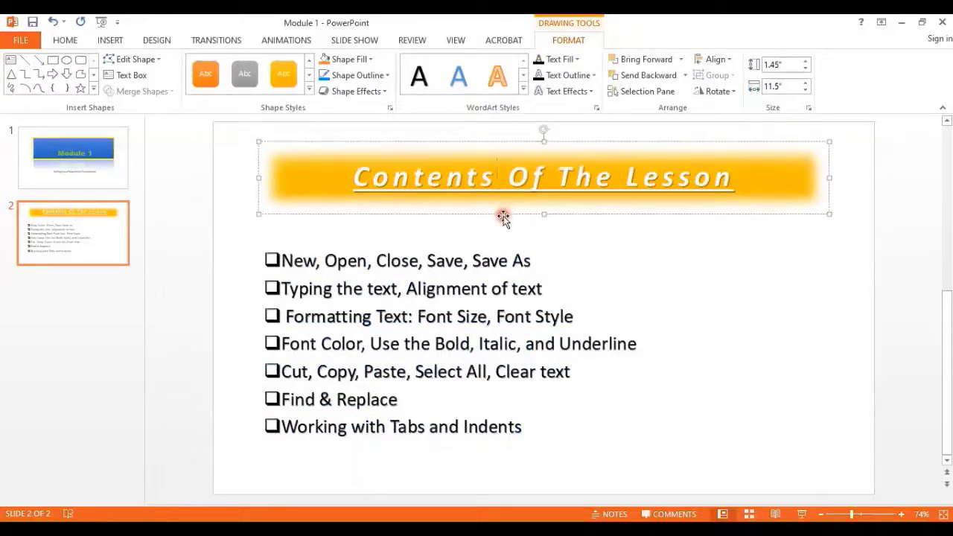
left_click(521, 92)
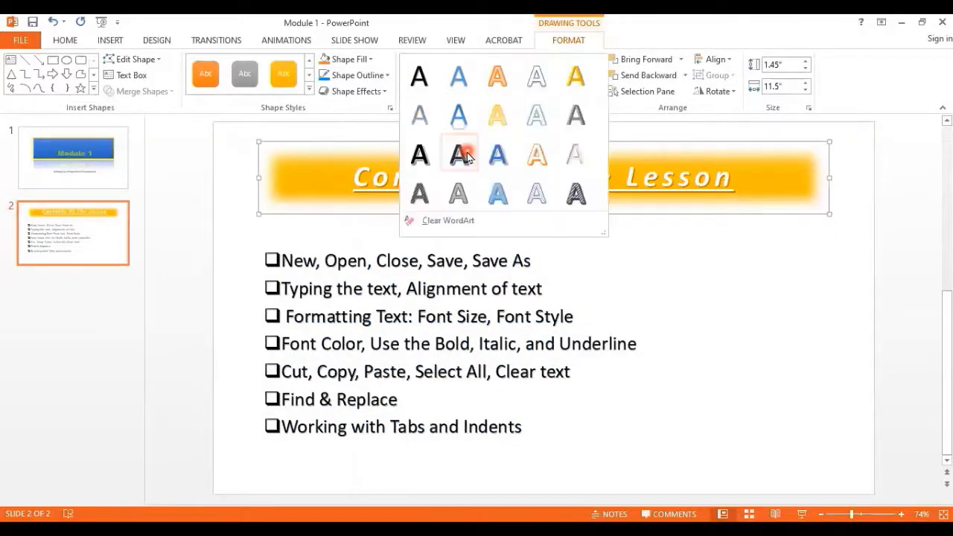
left_click(426, 162)
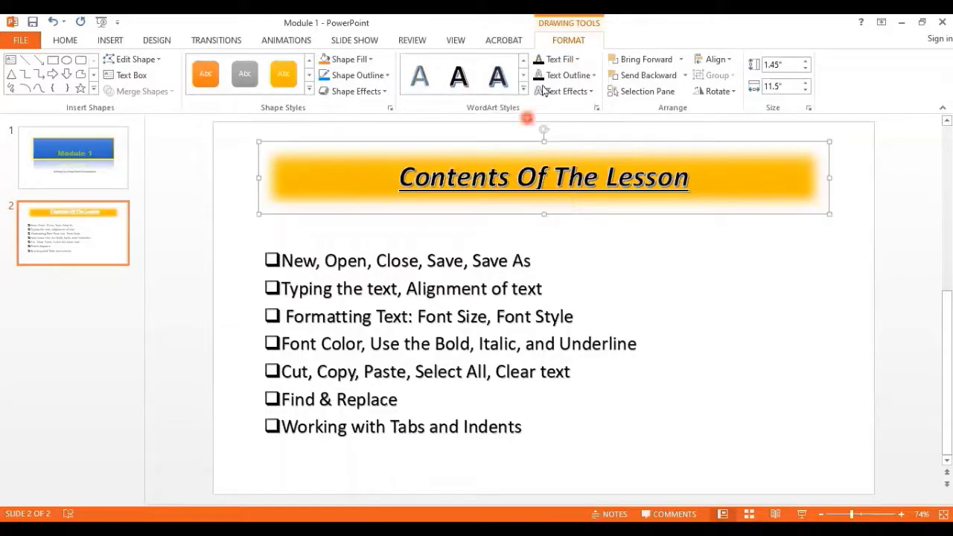
left_click(579, 60)
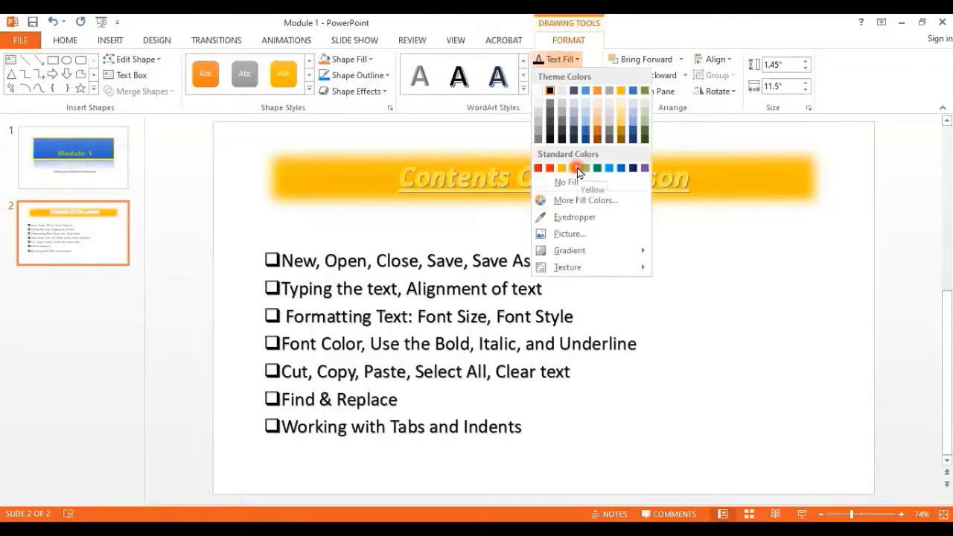
- Fill the title text yellow and outline its letters in a theme colour
left_click(595, 78)
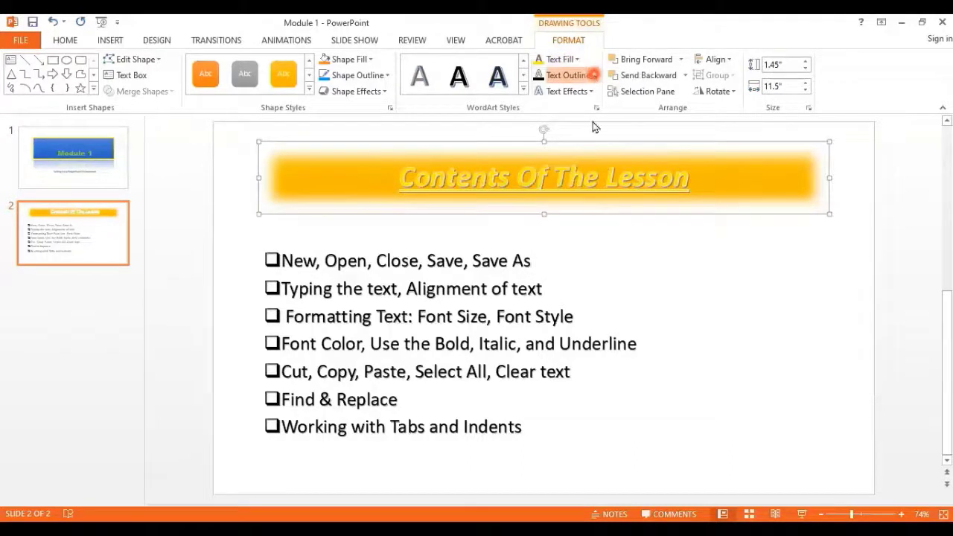
left_click(585, 106)
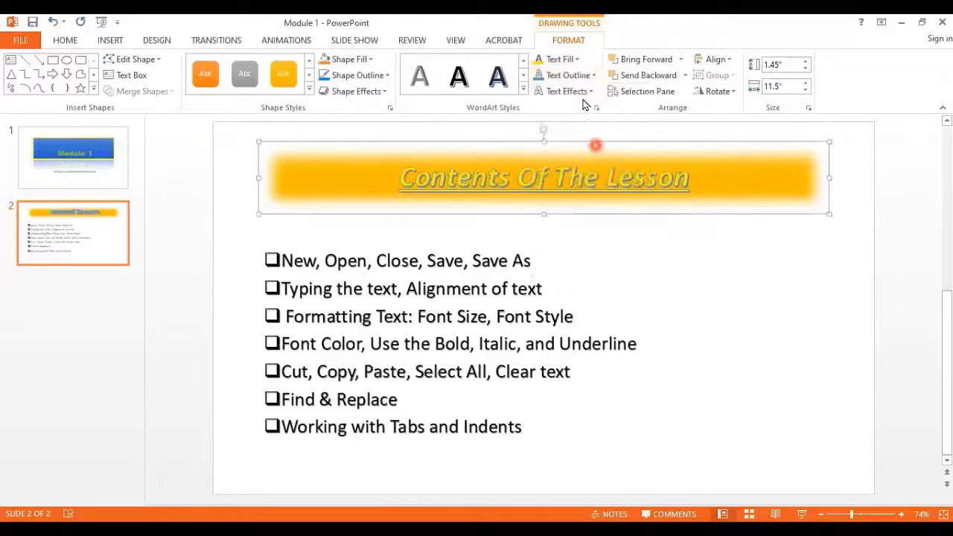
left_click(588, 92)
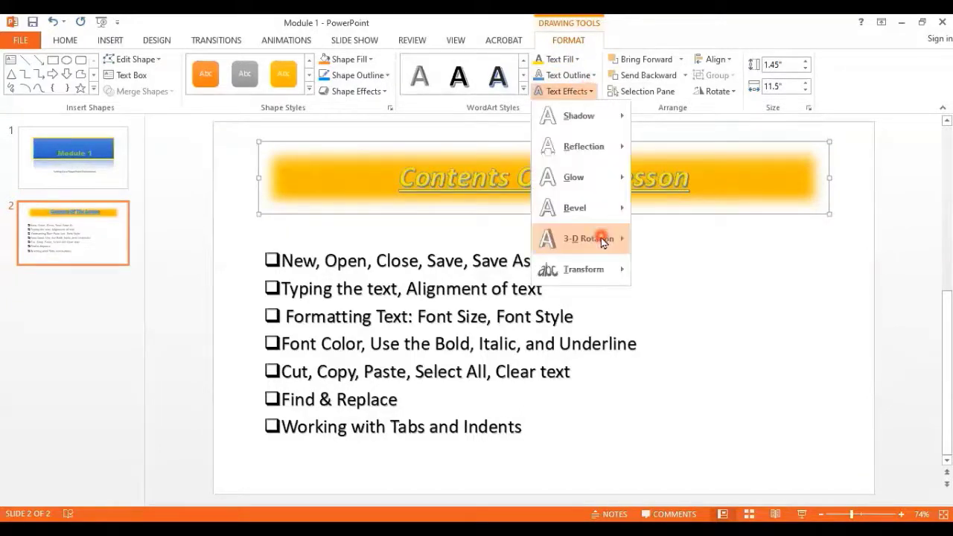
mouse_move(607, 274)
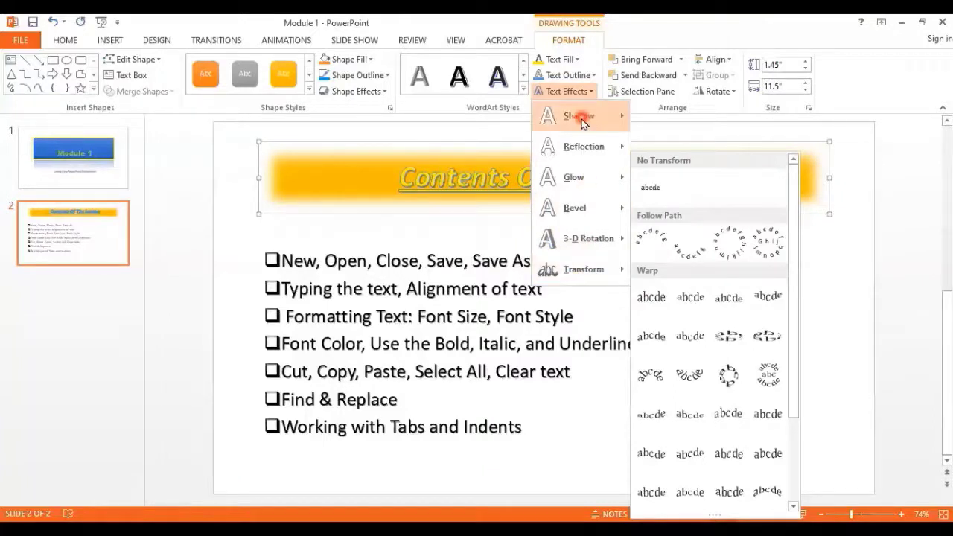
left_click(390, 109)
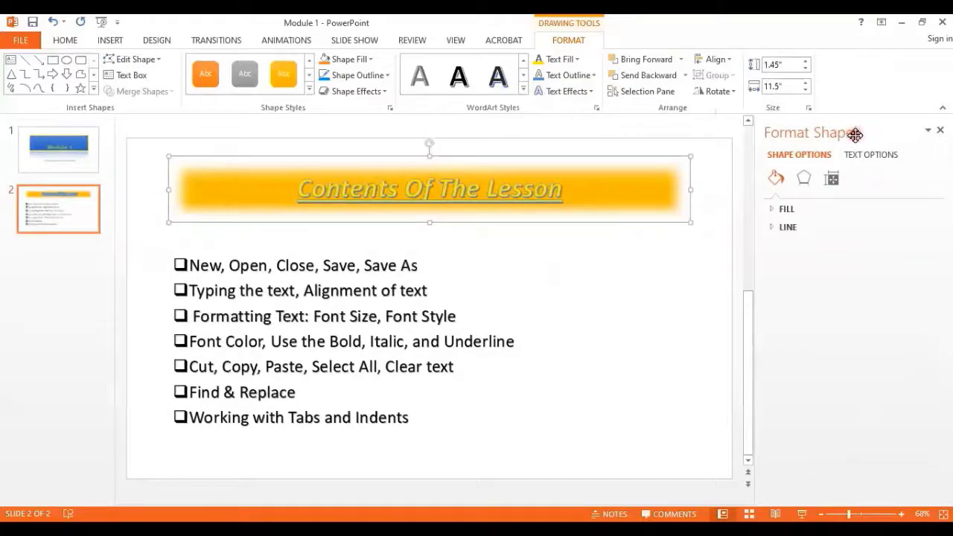
- Give the title text a preset orange shadow at 51% transparency
left_click(940, 130)
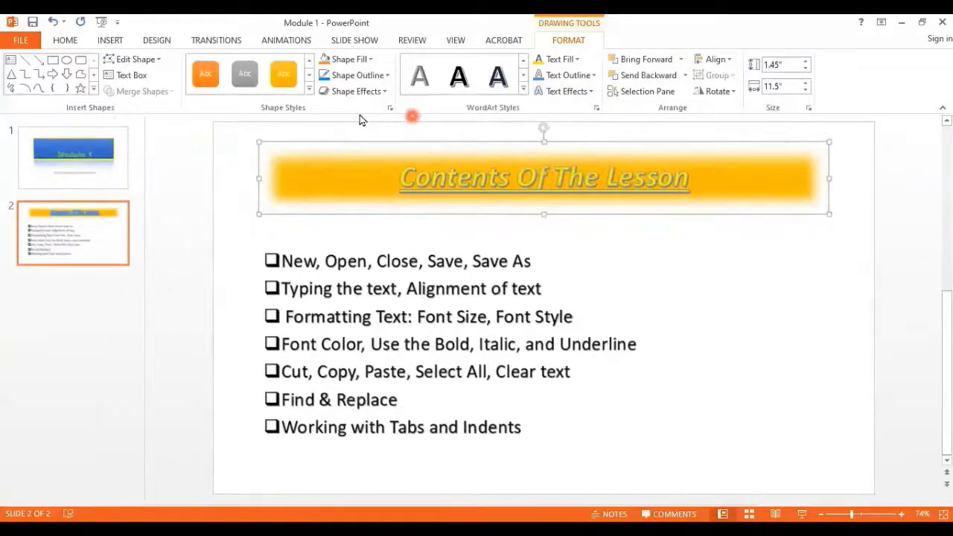
left_click(597, 107)
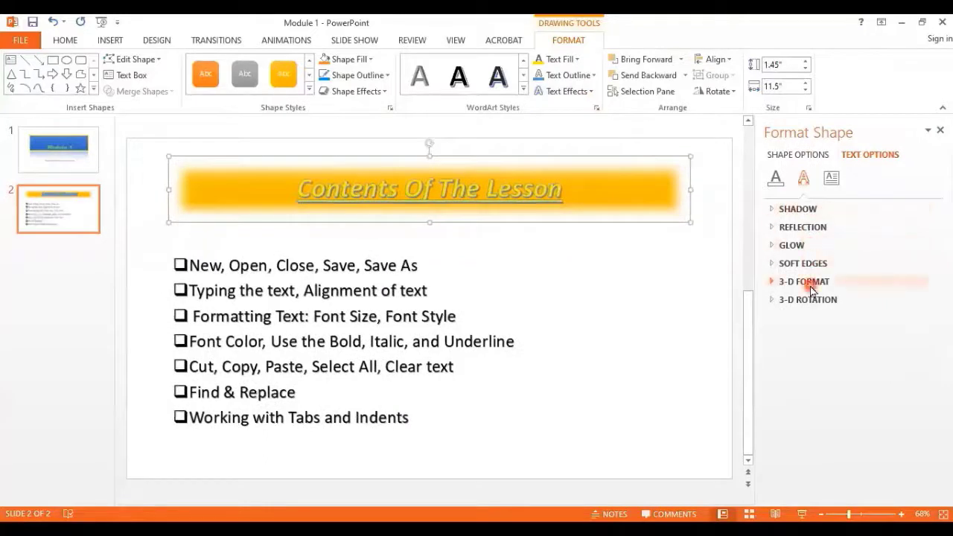
left_click(790, 209)
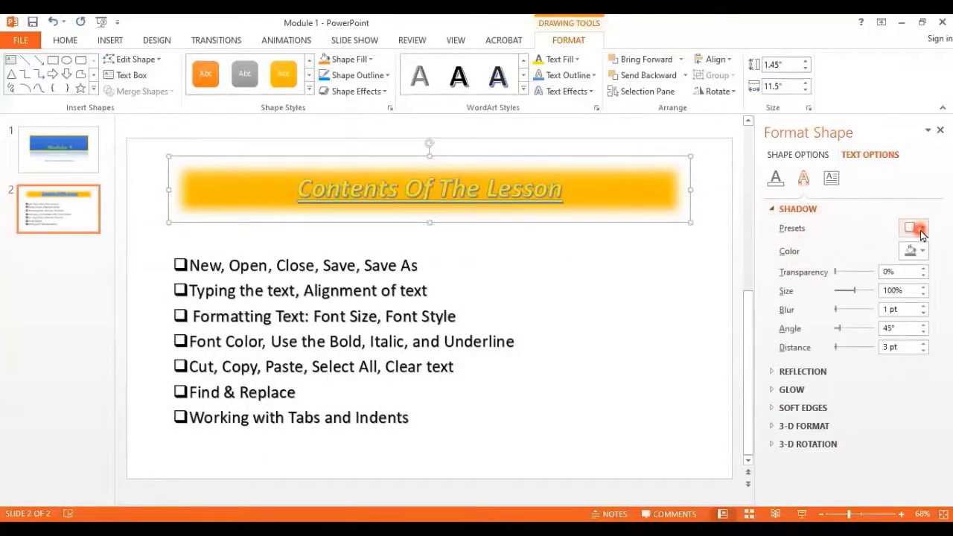
left_click(914, 228)
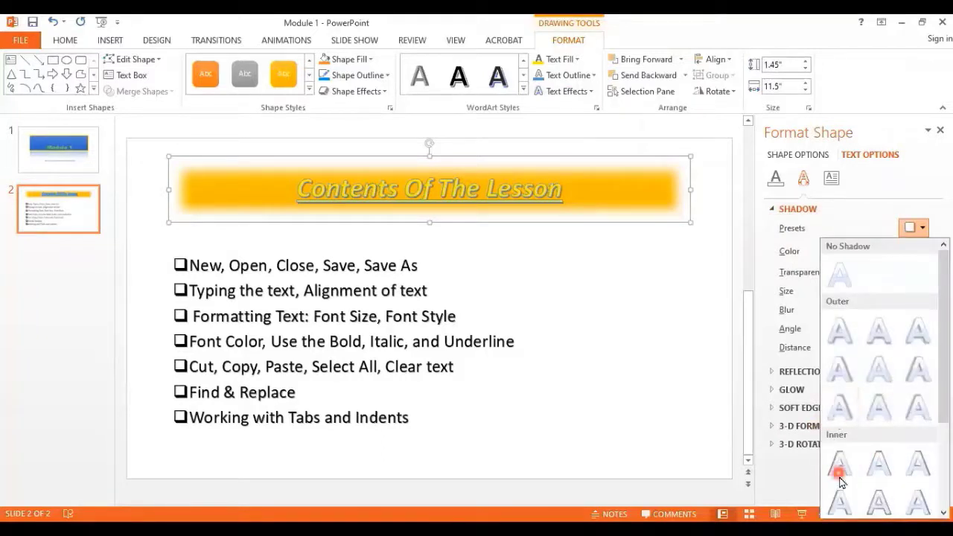
left_click(904, 251)
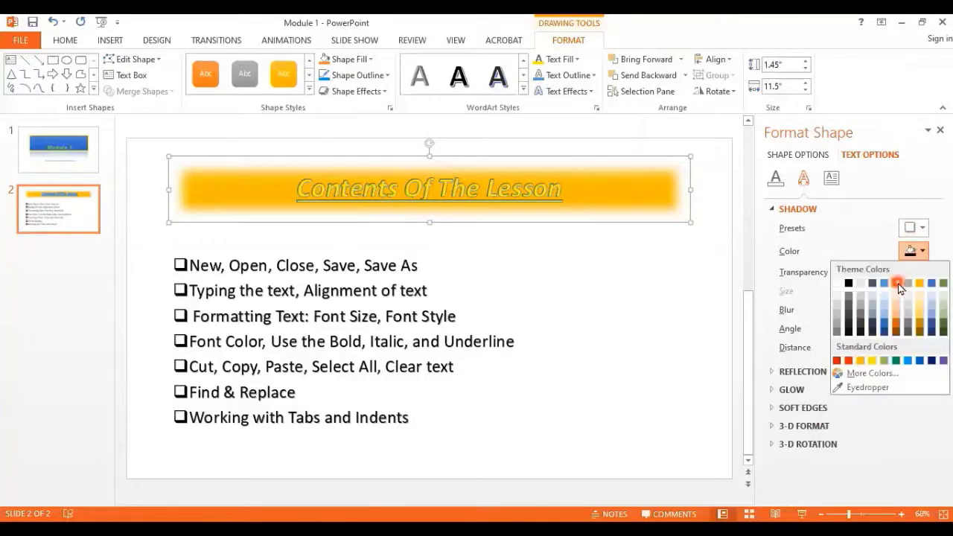
left_click(896, 285)
left_click_drag(856, 271, 854, 272)
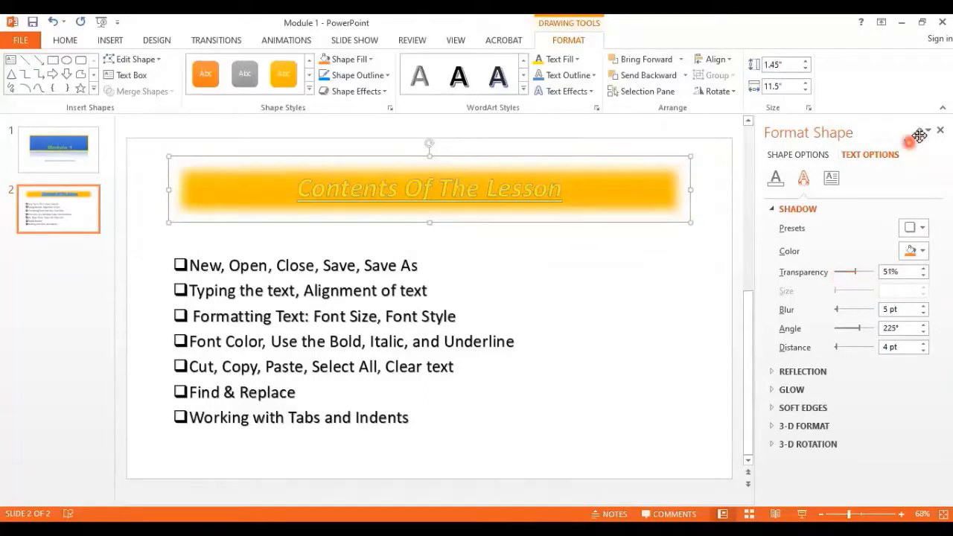
left_click(944, 132)
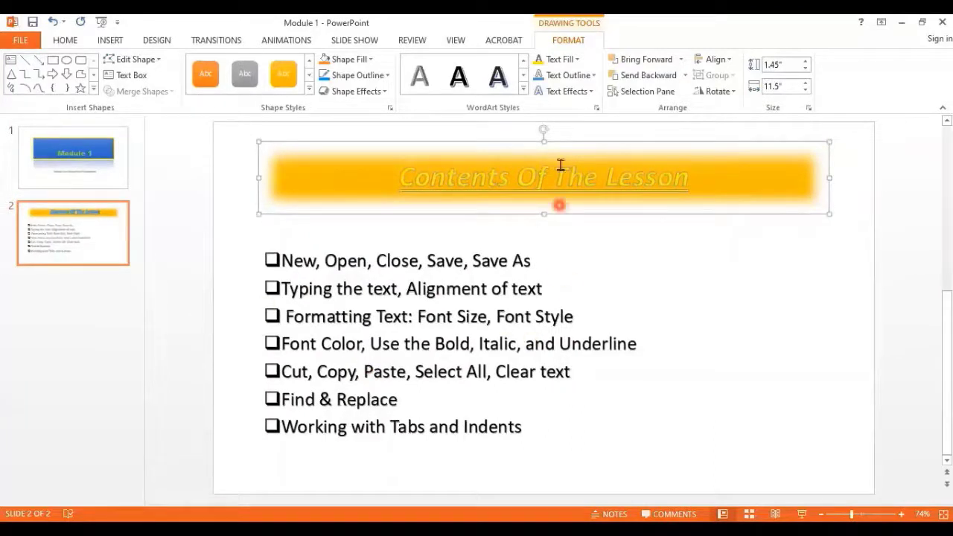
- Copy the Contents Of The Lesson slide and paste it in as slide 3
left_click(560, 343)
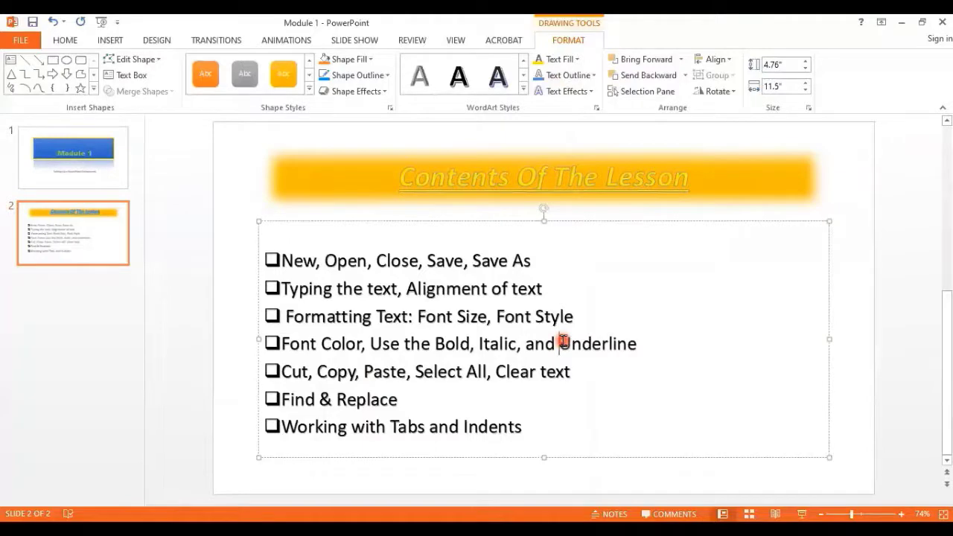
left_click(551, 384)
left_click(546, 343)
left_click(662, 469)
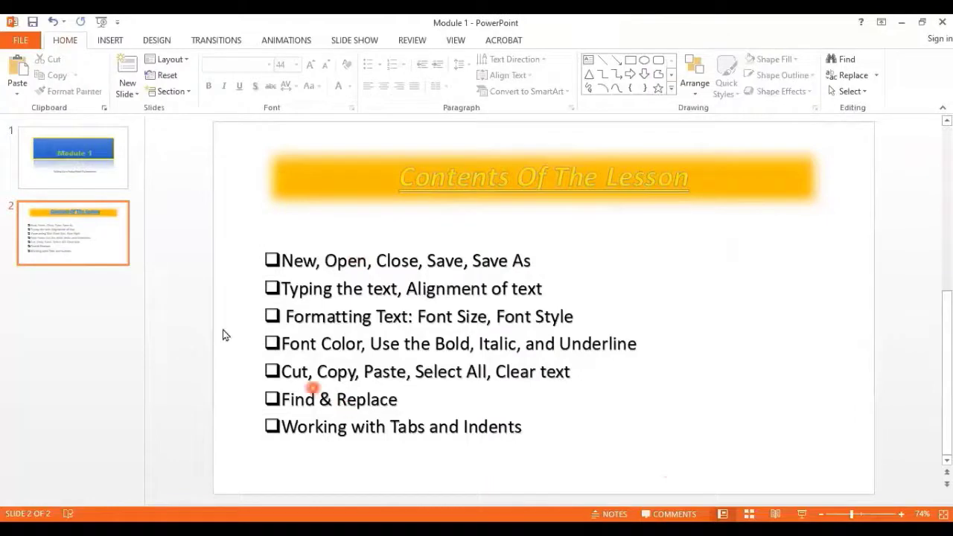
left_click(111, 250)
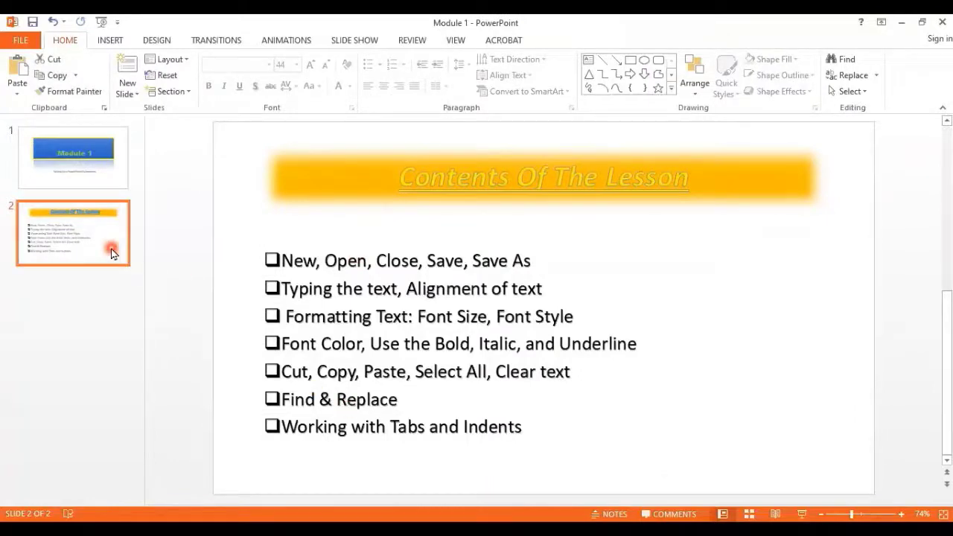
right_click(88, 235)
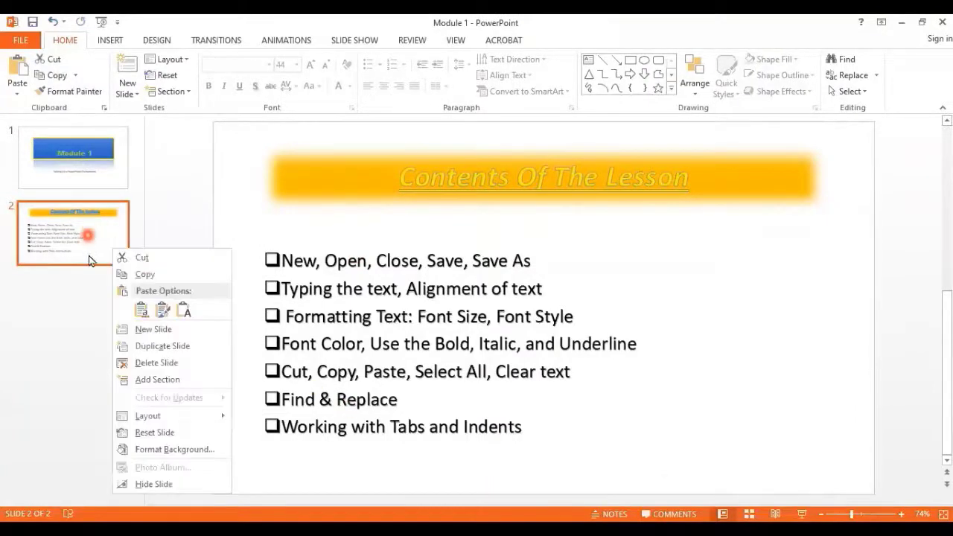
left_click(119, 282)
left_click(111, 290)
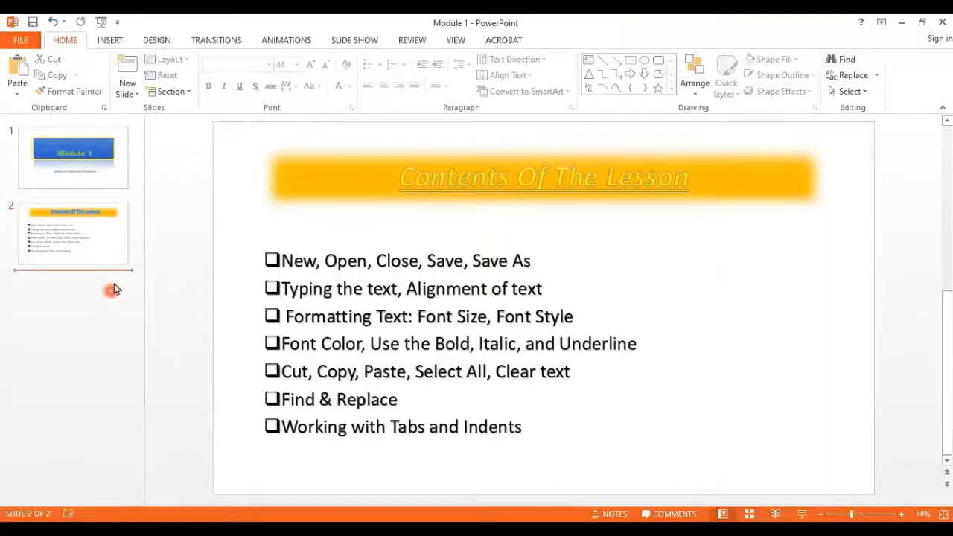
left_click(19, 83)
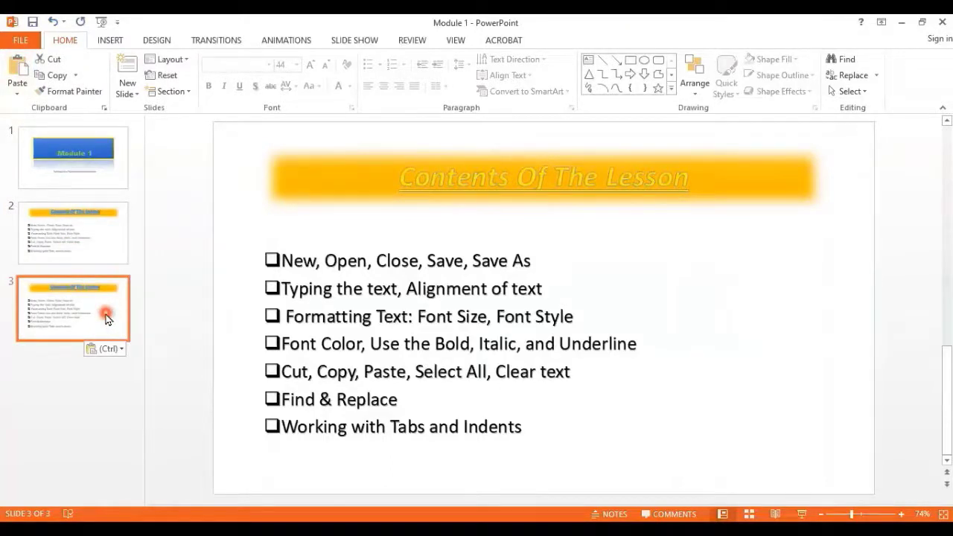
- Delete all bullet text from slide 3's body, then return to slide 2
left_click(280, 345)
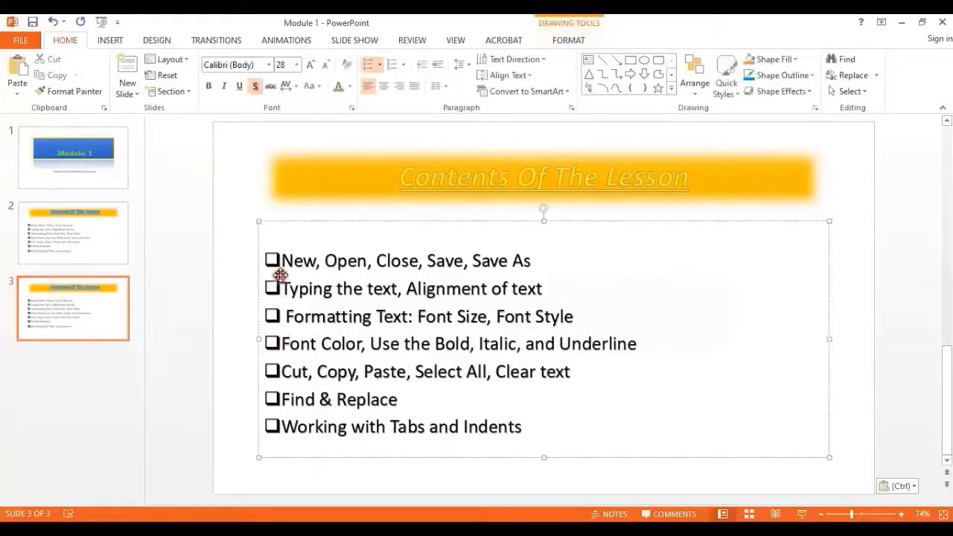
left_click(306, 222)
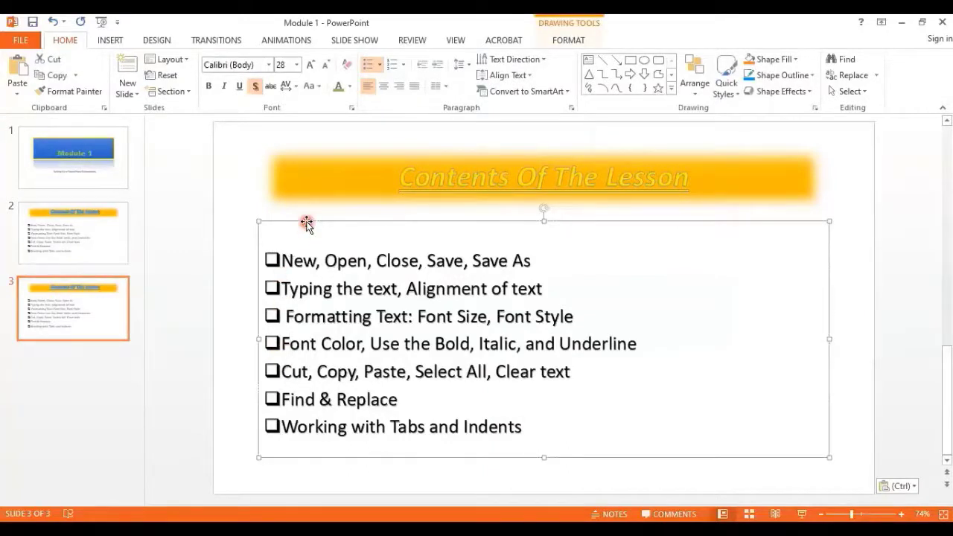
key("Delete")
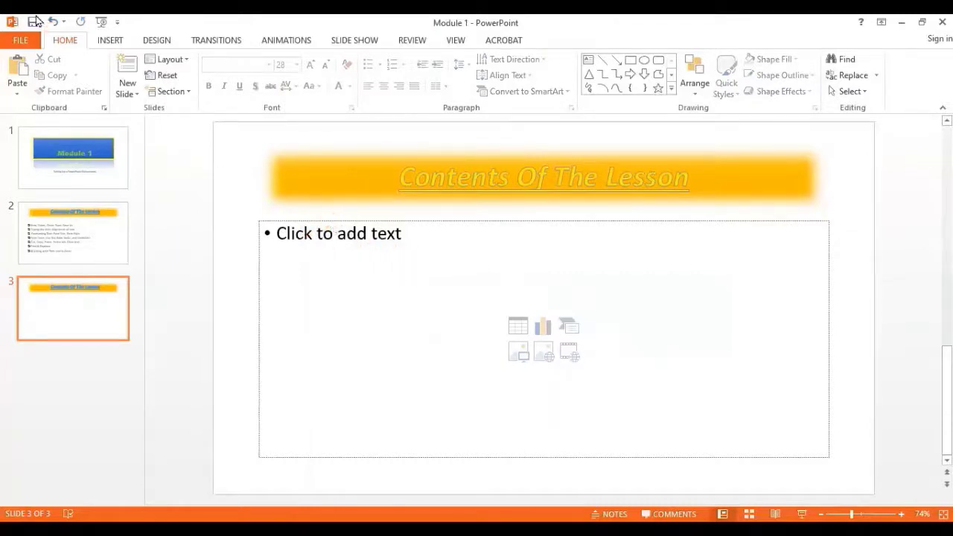
key("ctrl+z")
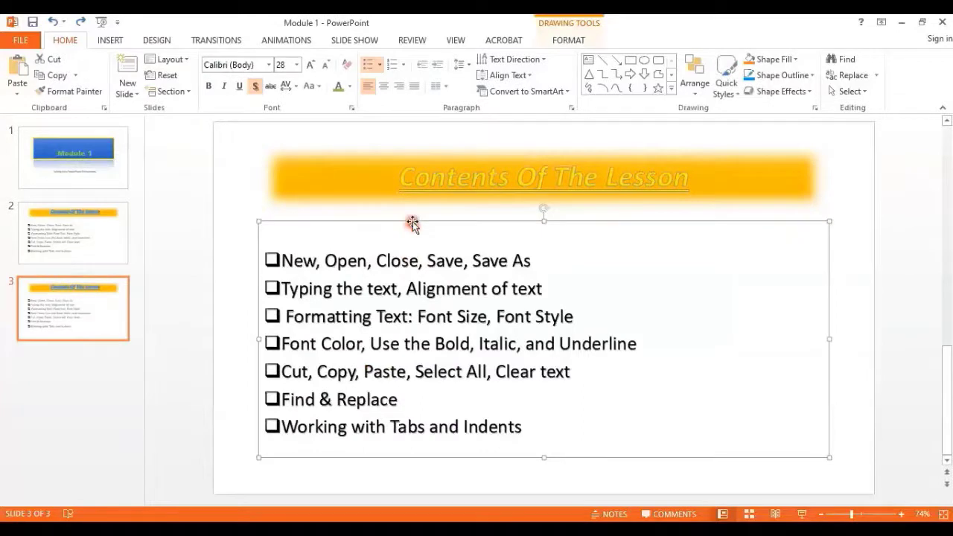
key("Delete")
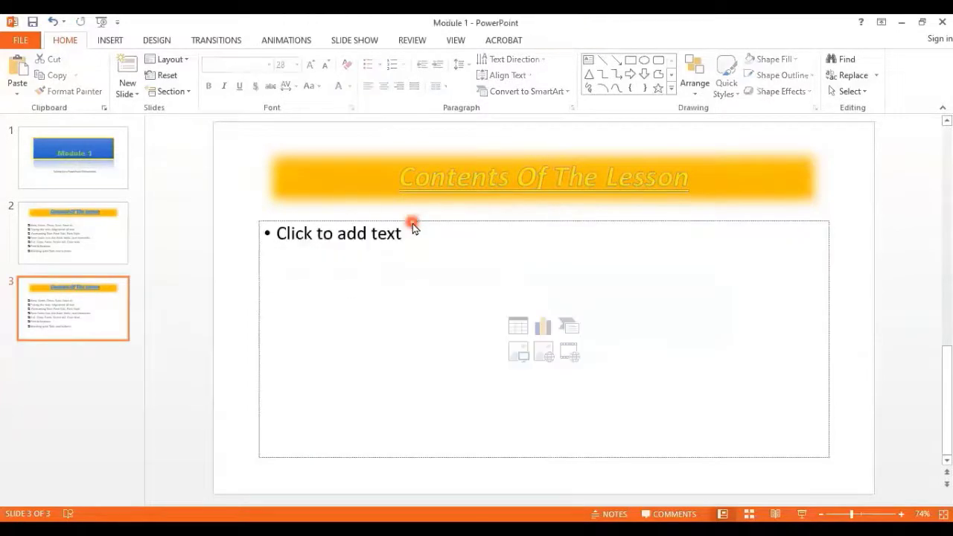
left_click(410, 244)
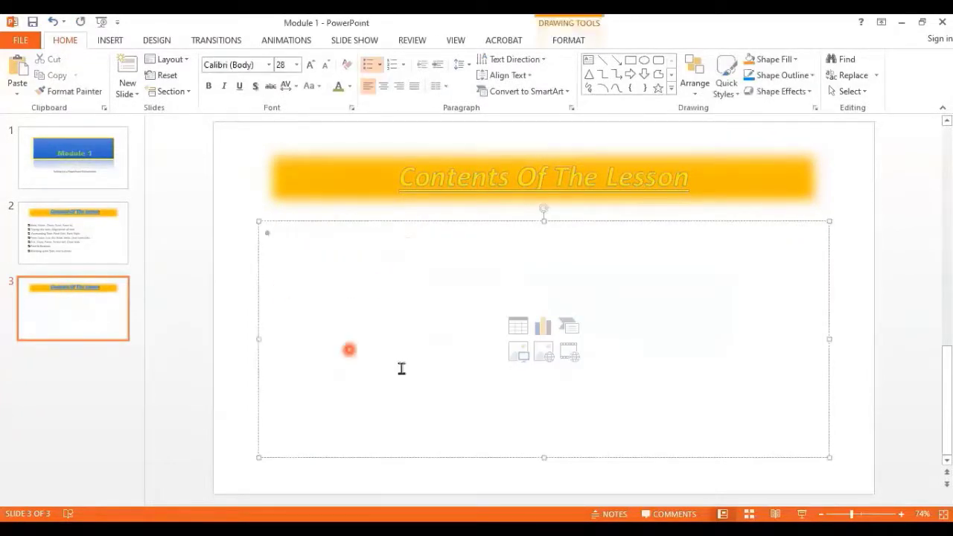
left_click(228, 310)
left_click(404, 340)
left_click(121, 251)
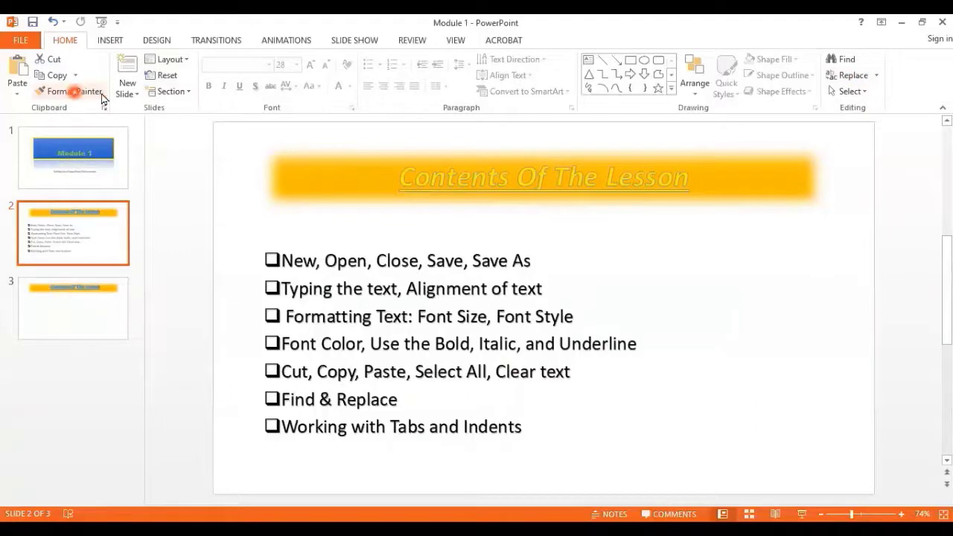
- Search the slides for WORKING and locate it in slide 2's last bullet
left_click(853, 59)
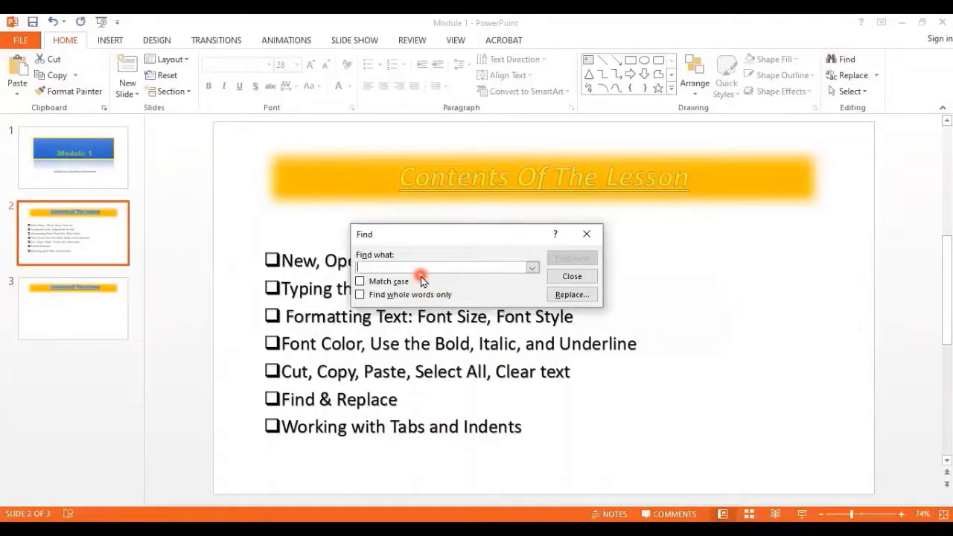
type("WORKING")
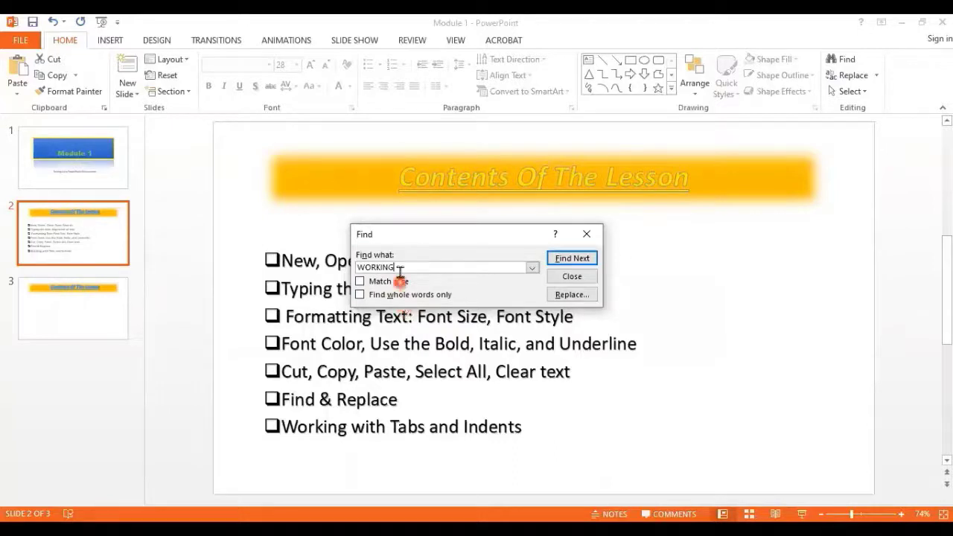
left_click(560, 259)
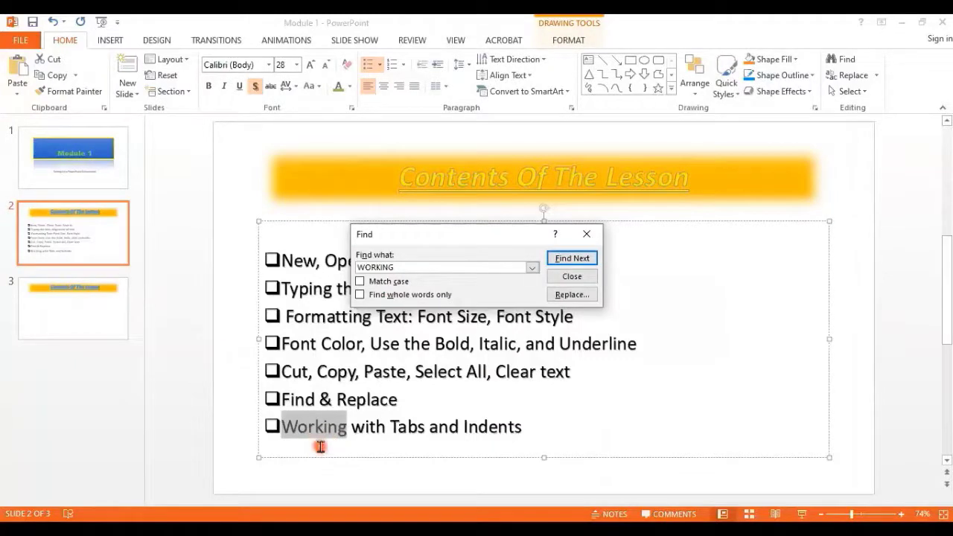
left_click(586, 280)
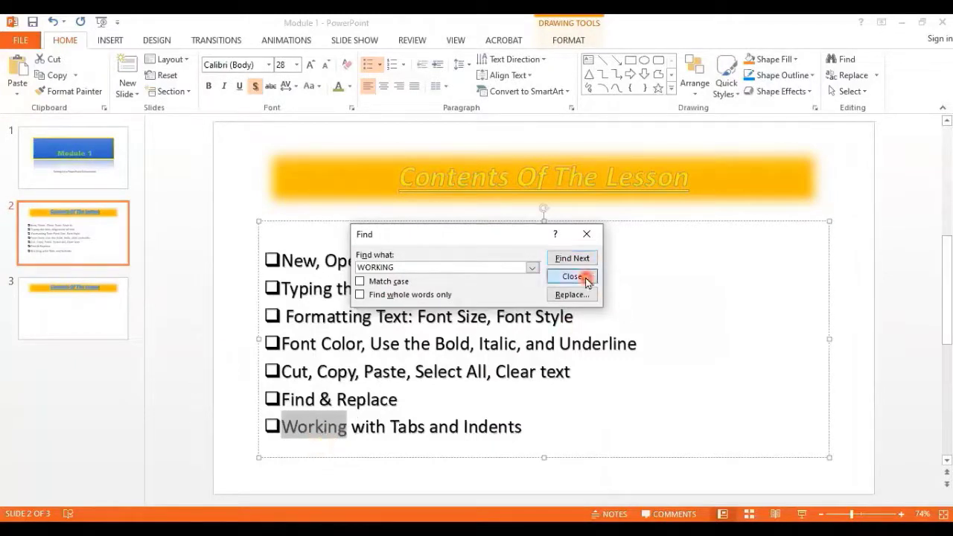
- Replace all occurrences of WORKING with LABELLING
left_click(866, 74)
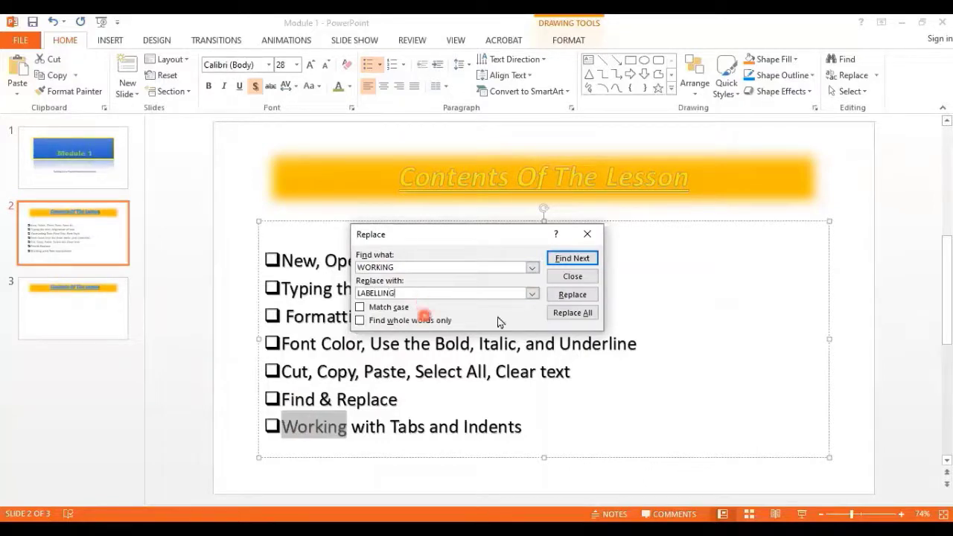
left_click(573, 313)
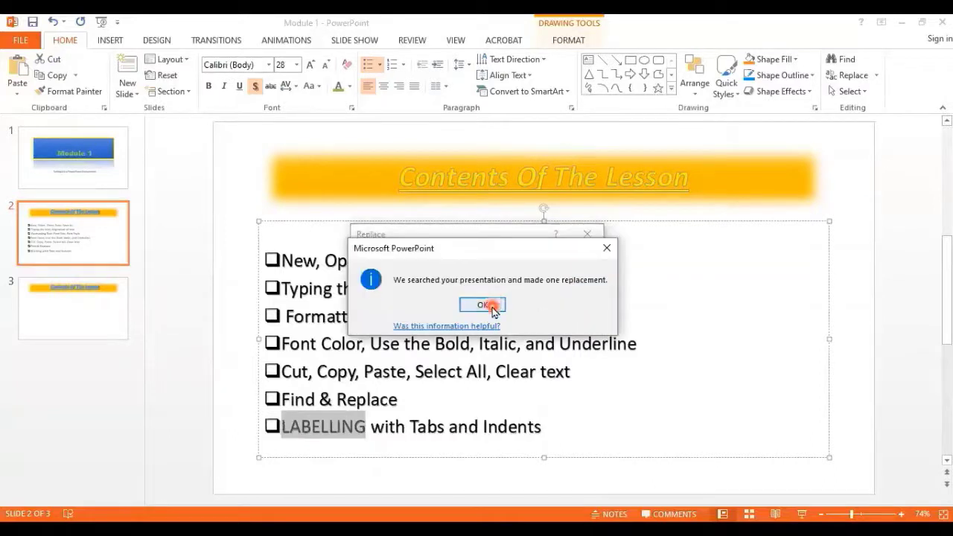
left_click(485, 306)
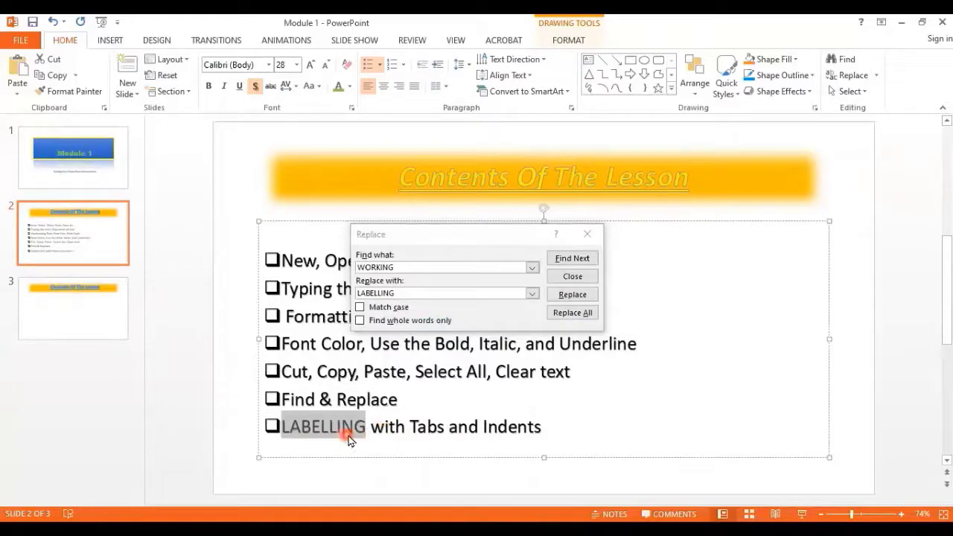
left_click(596, 240)
left_click(365, 444)
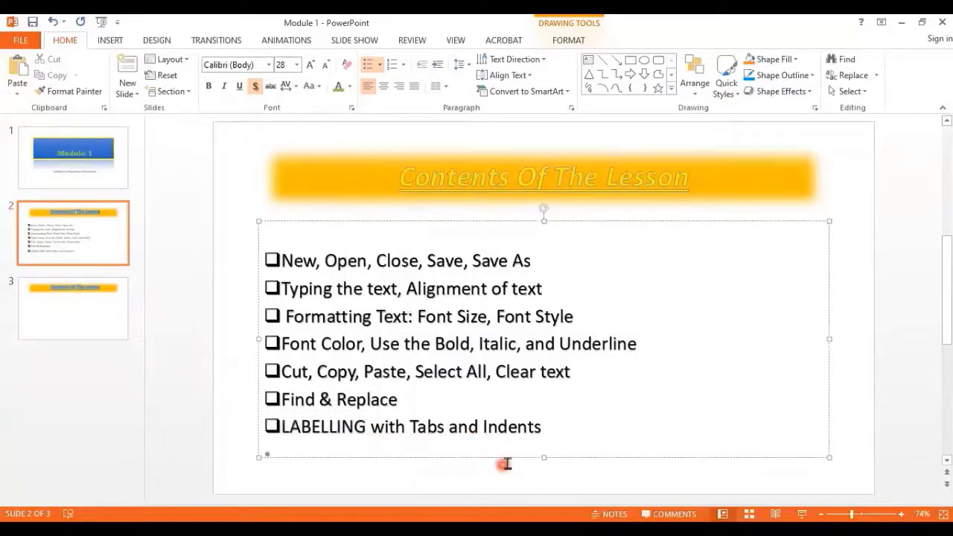
left_click(781, 472)
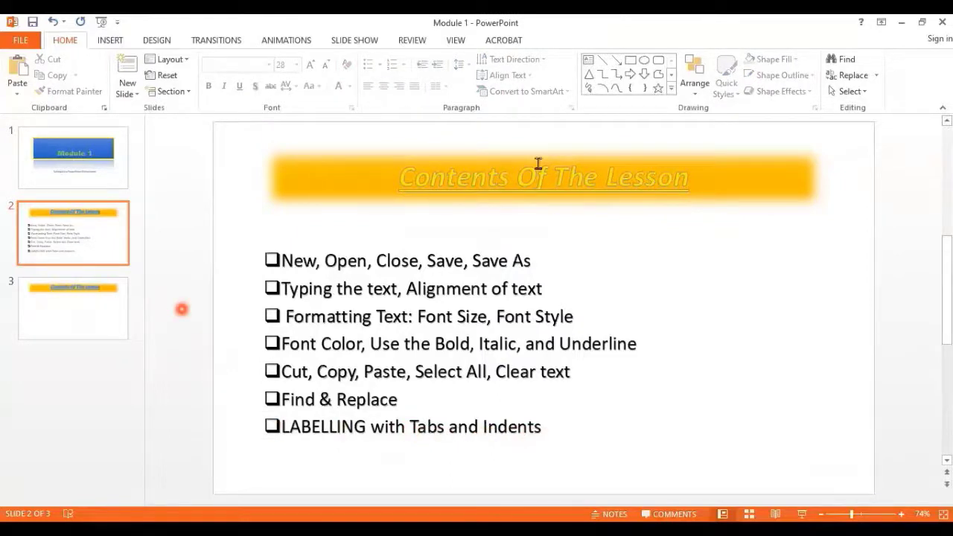
- Select LABELLING, then browse the ribbon tabs from Insert through the PDF tab
left_click_drag(276, 425, 372, 439)
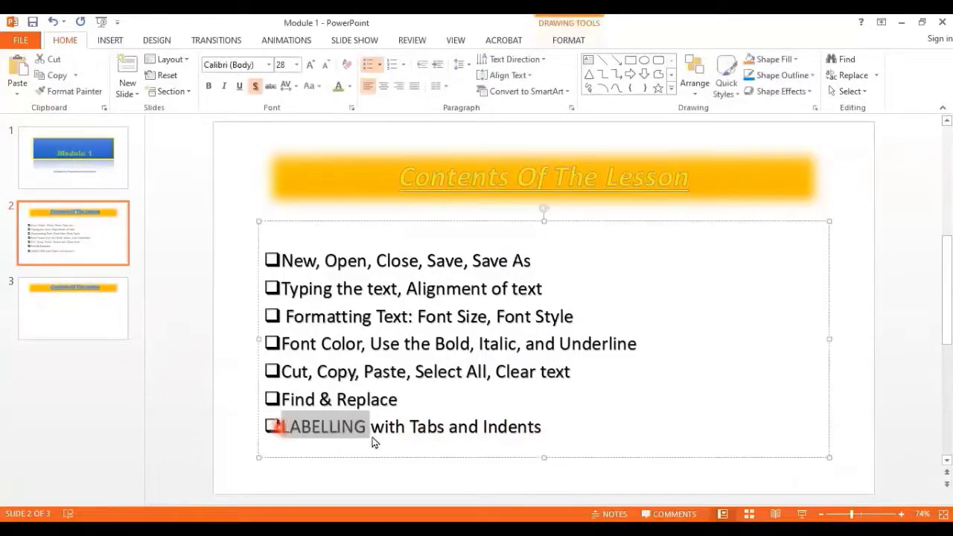
left_click(448, 361)
left_click(242, 384)
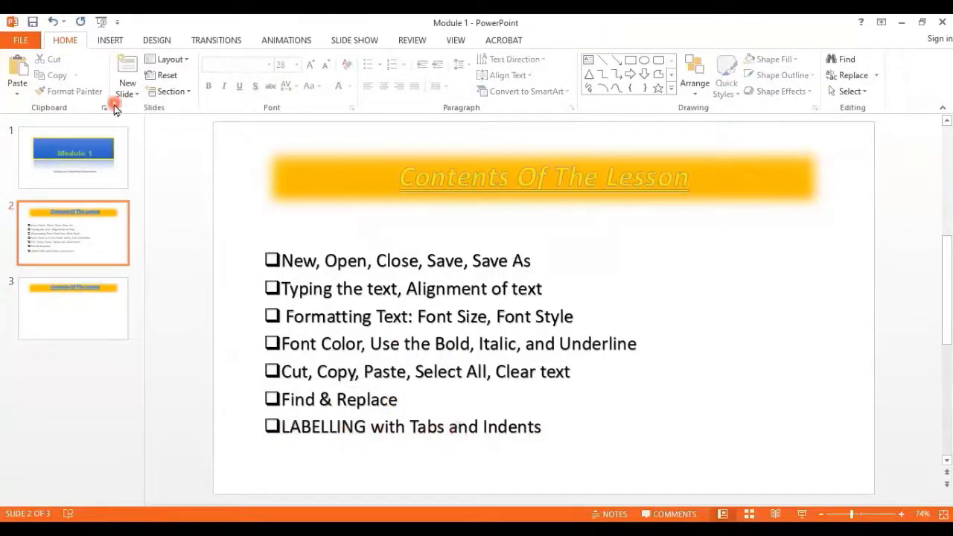
left_click(110, 40)
left_click(156, 40)
left_click(215, 40)
left_click(286, 40)
left_click(354, 40)
left_click(412, 40)
left_click(455, 40)
left_click(503, 41)
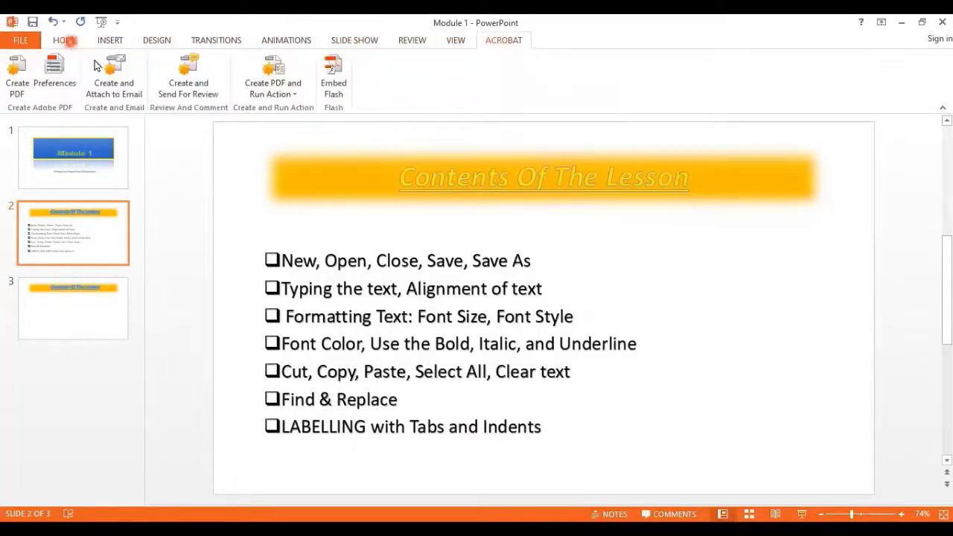
- Back on Home, widen the slide thumbnail pane to show larger previews
left_click(64, 40)
left_click(369, 290)
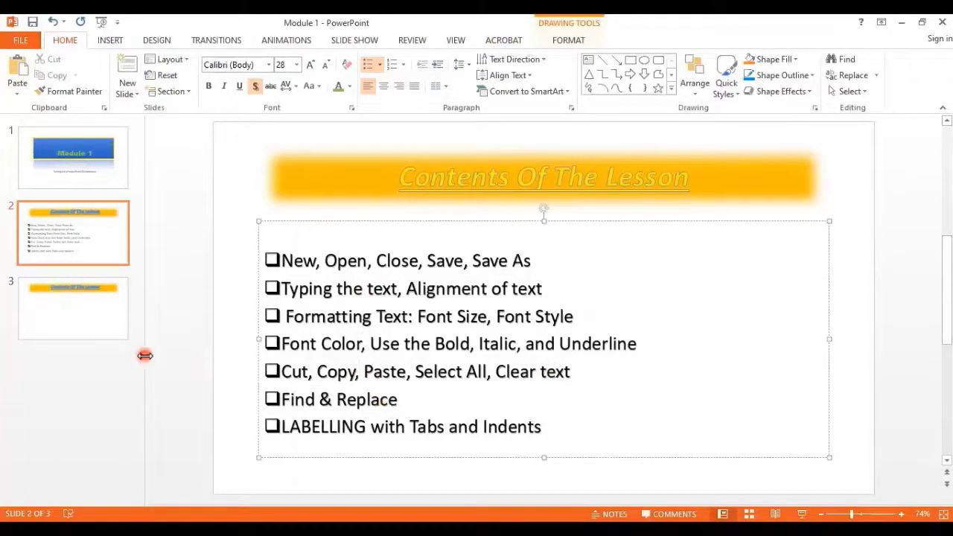
left_click_drag(204, 356, 184, 317)
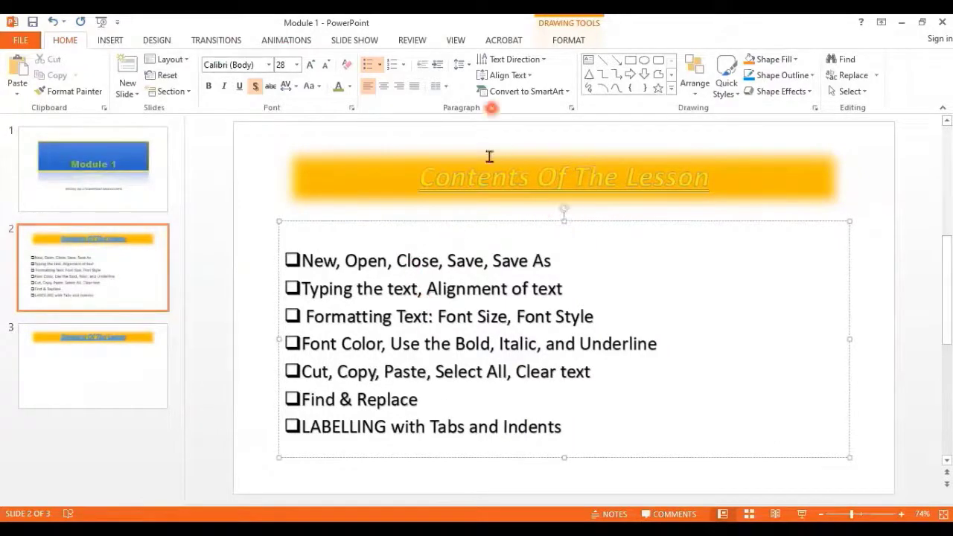
left_click(398, 87)
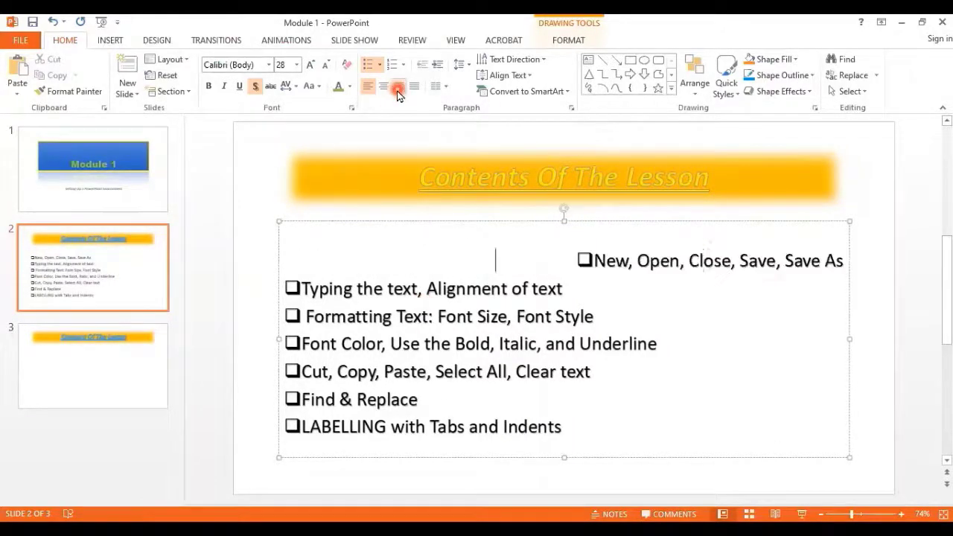
left_click(382, 89)
left_click(370, 88)
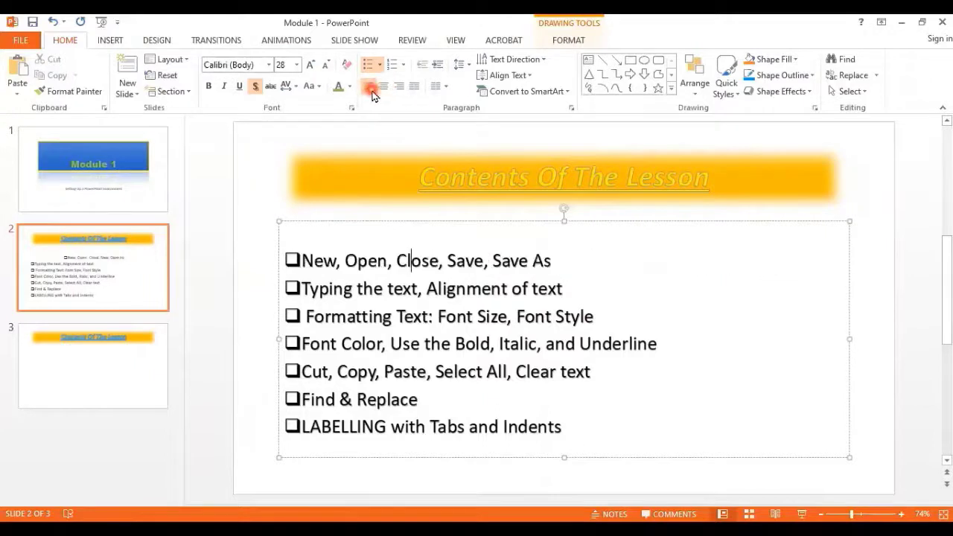
left_click(311, 257)
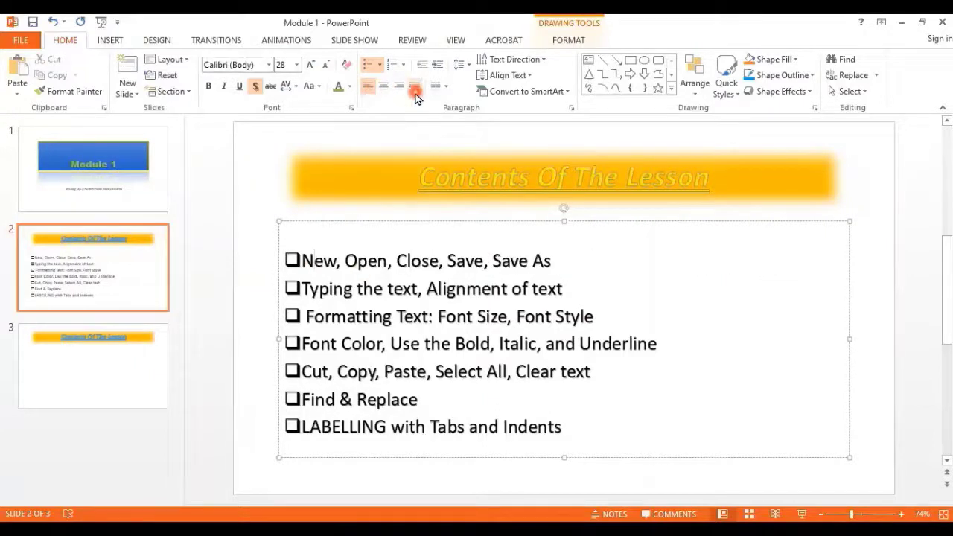
left_click(445, 88)
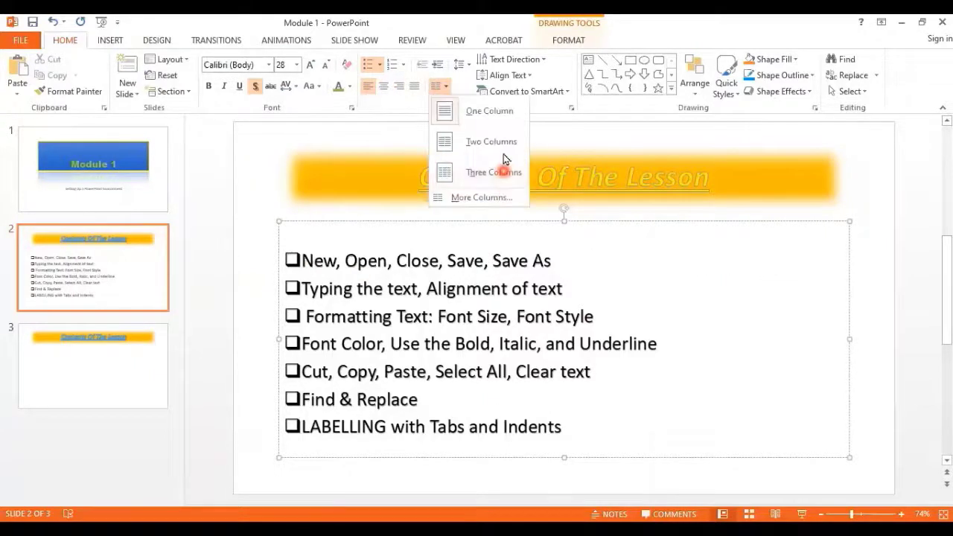
left_click(504, 151)
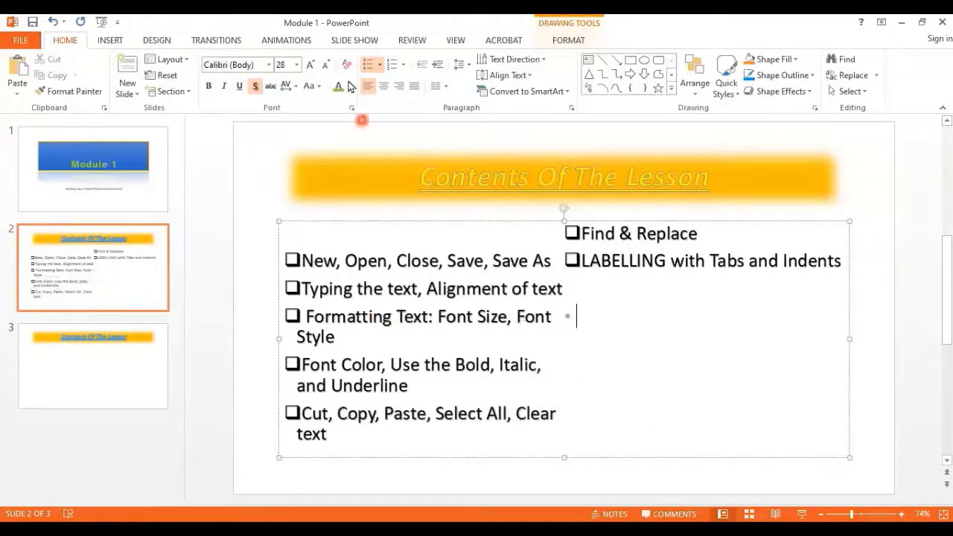
left_click(440, 87)
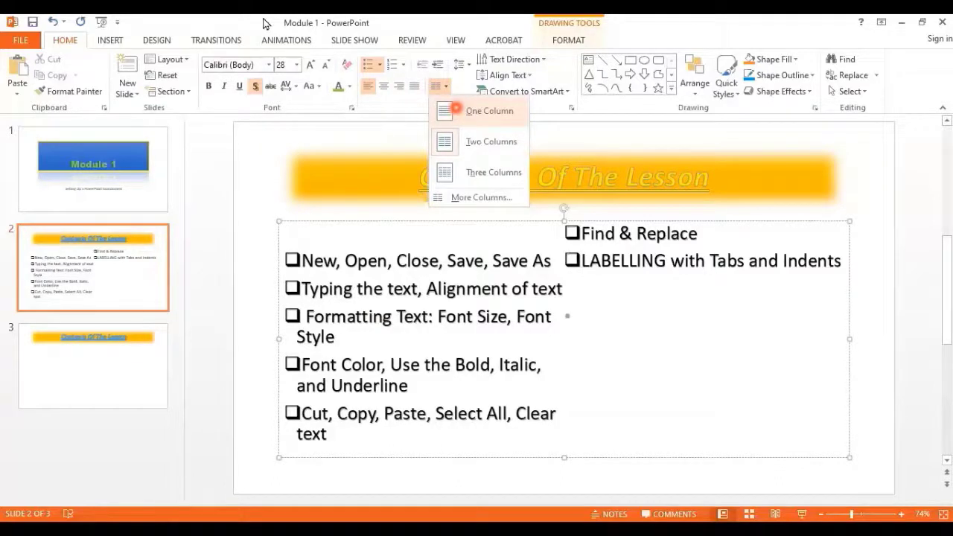
left_click(455, 109)
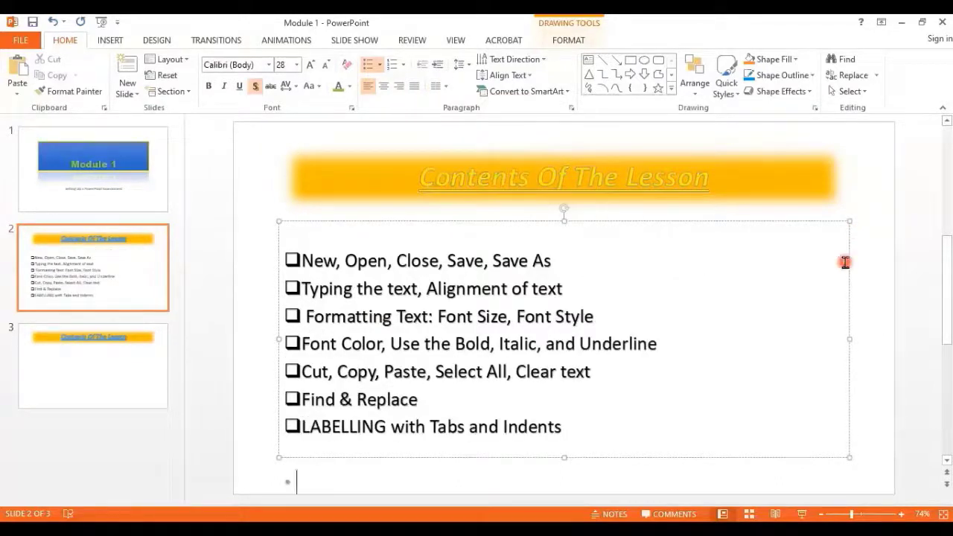
left_click(893, 279)
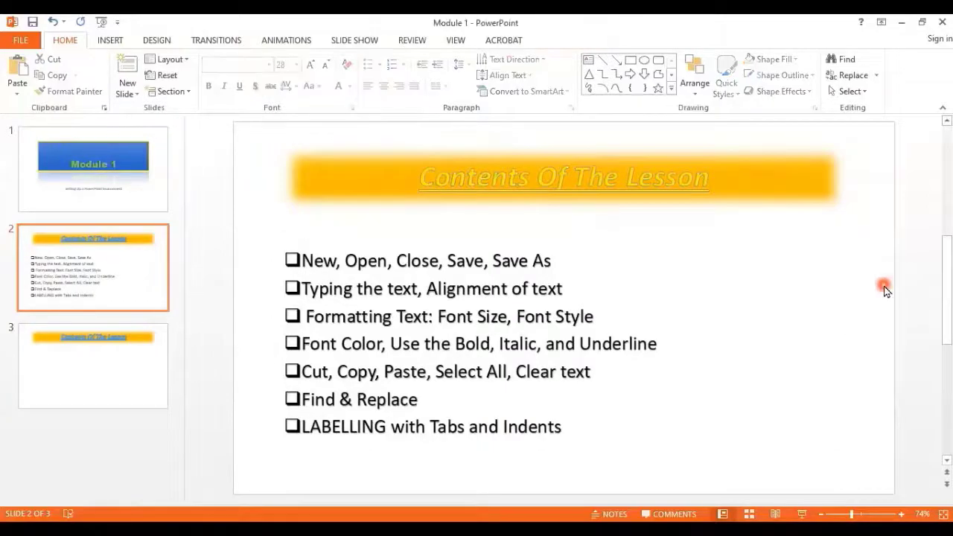